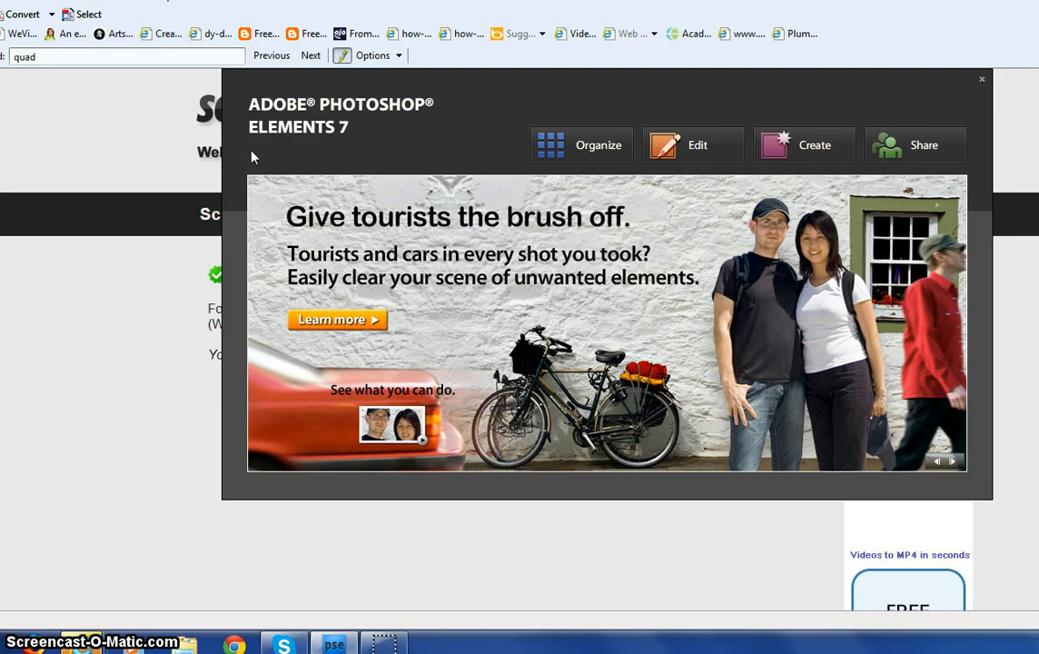
Step: Open the Organize workspace from the welcome screen
click(188, 240)
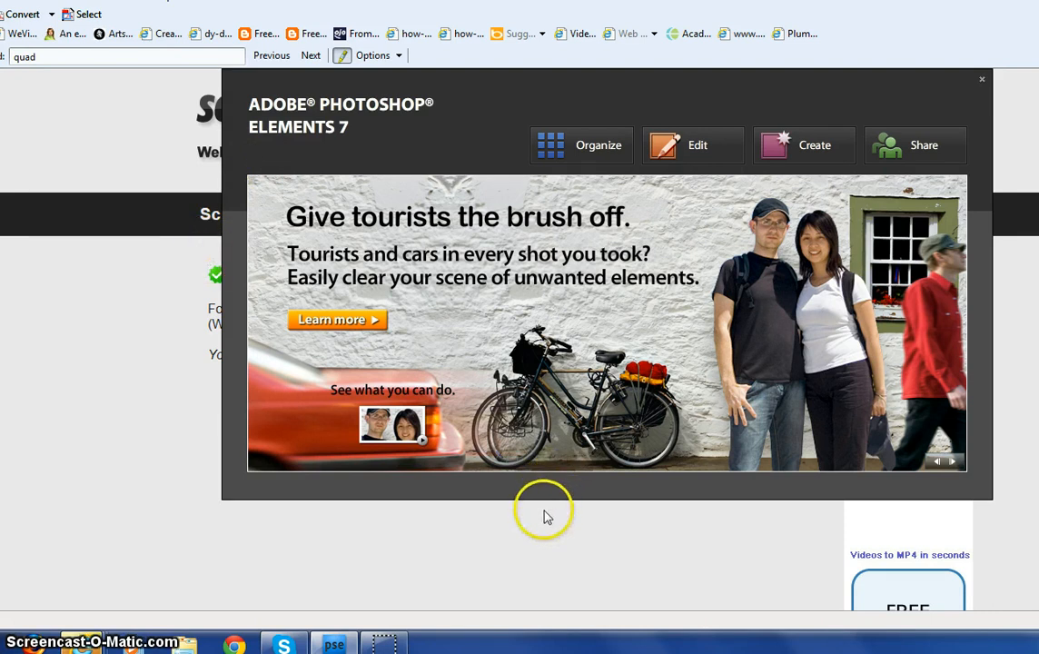
click(745, 516)
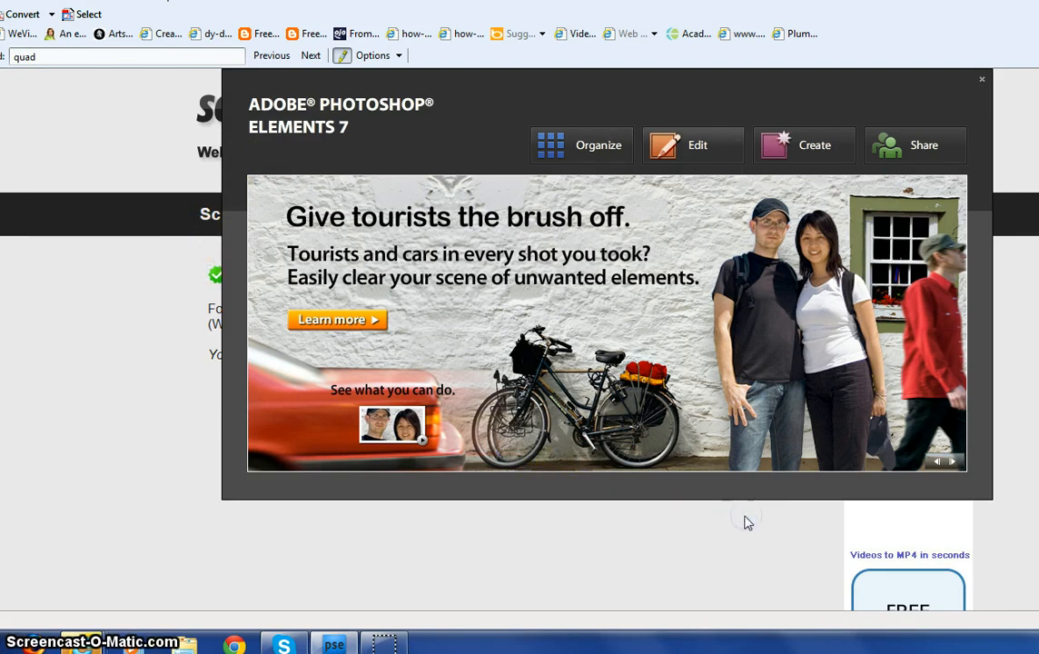
click(542, 427)
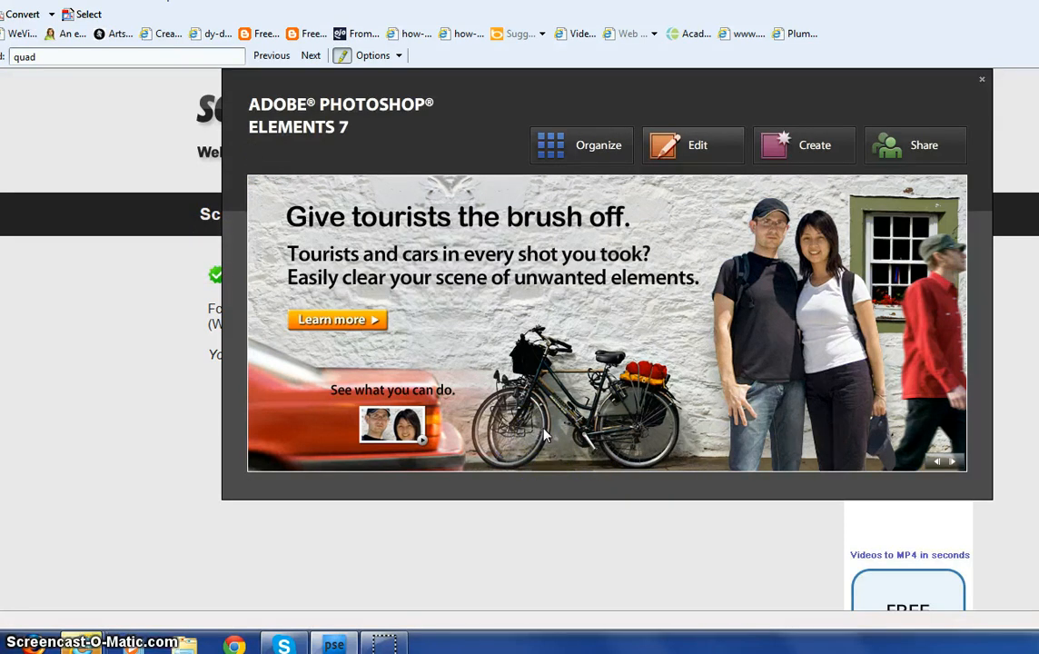
click(30, 337)
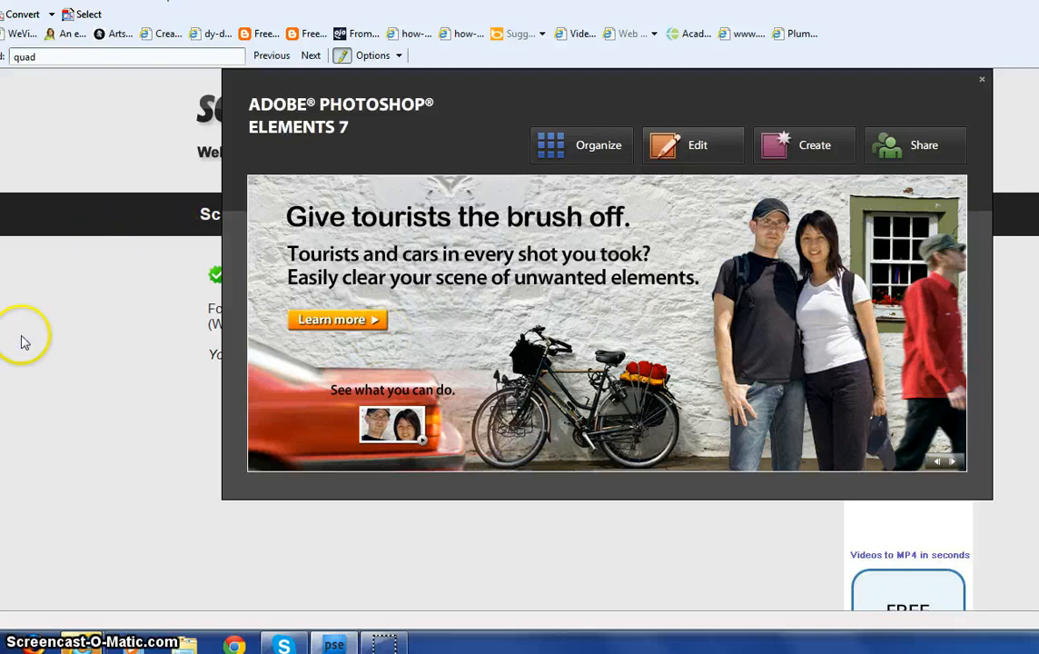
click(19, 337)
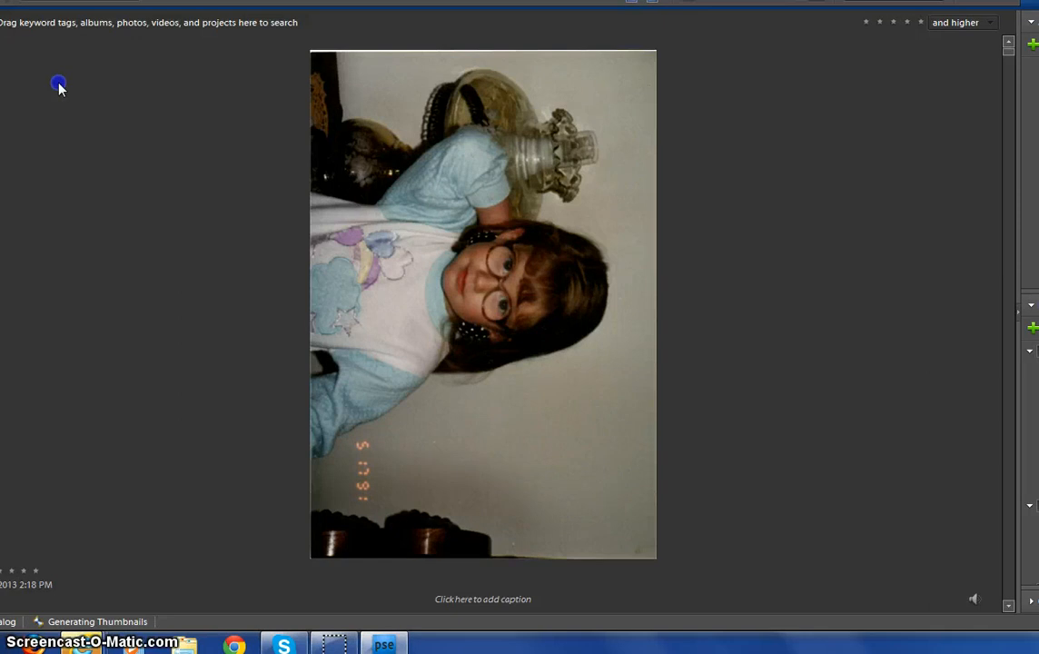
click(34, 138)
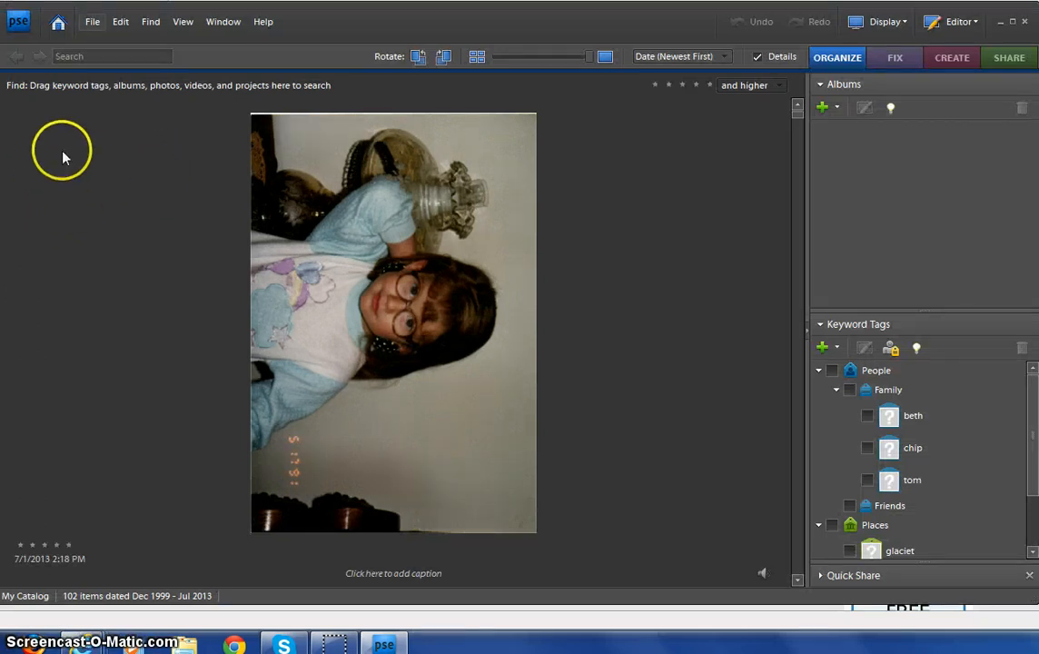
Step: Import all photos in the ColorAdjustments folder through From Files and Folders, and dismiss the attached keyword tags prompt and the import notice
key(alt+f)
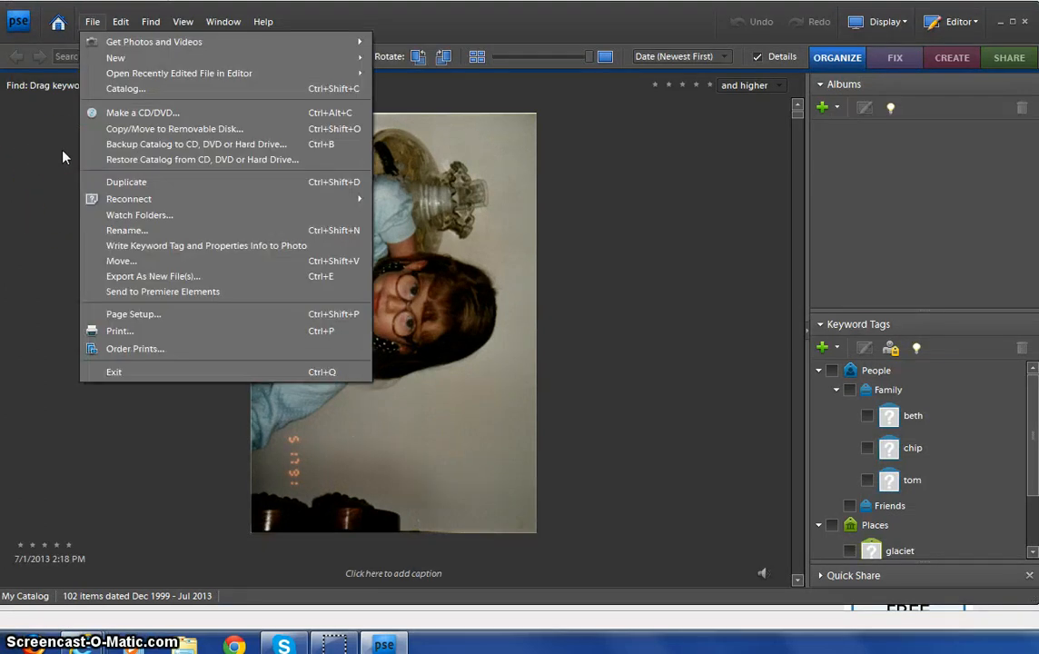
key(Down)
key(Right)
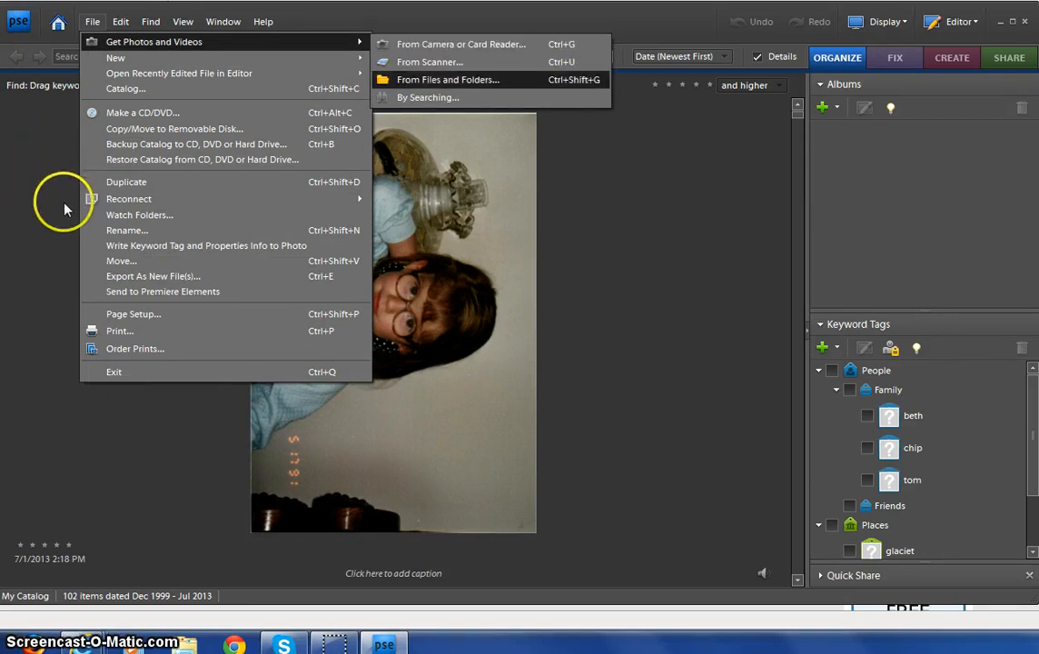
click(22, 200)
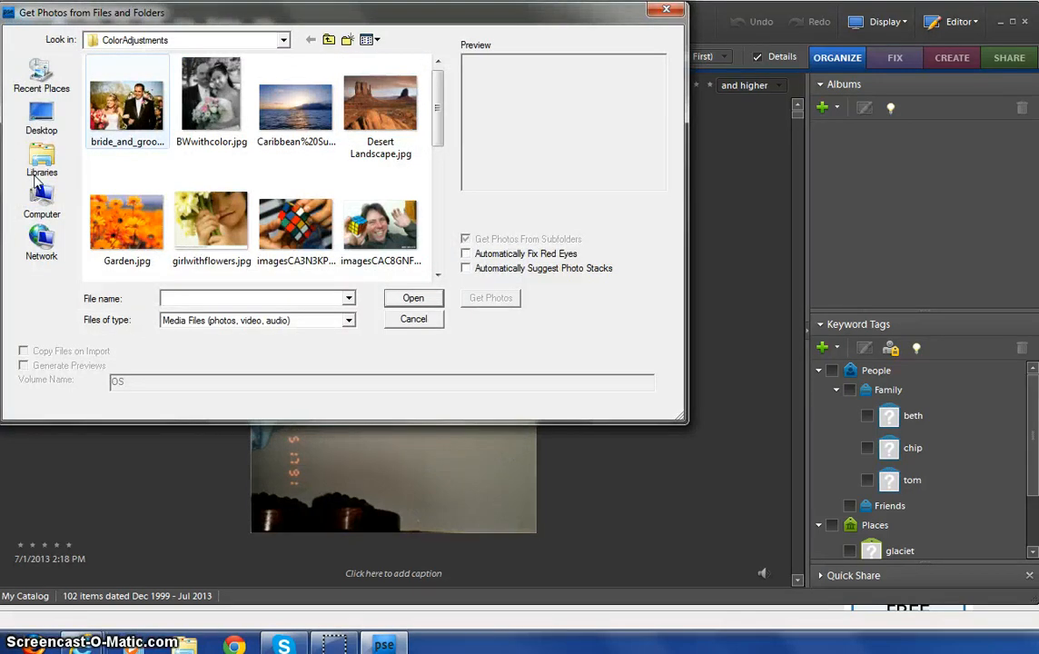
click(127, 105)
drag(438, 109, 438, 188)
scroll(43, 191, down, 2)
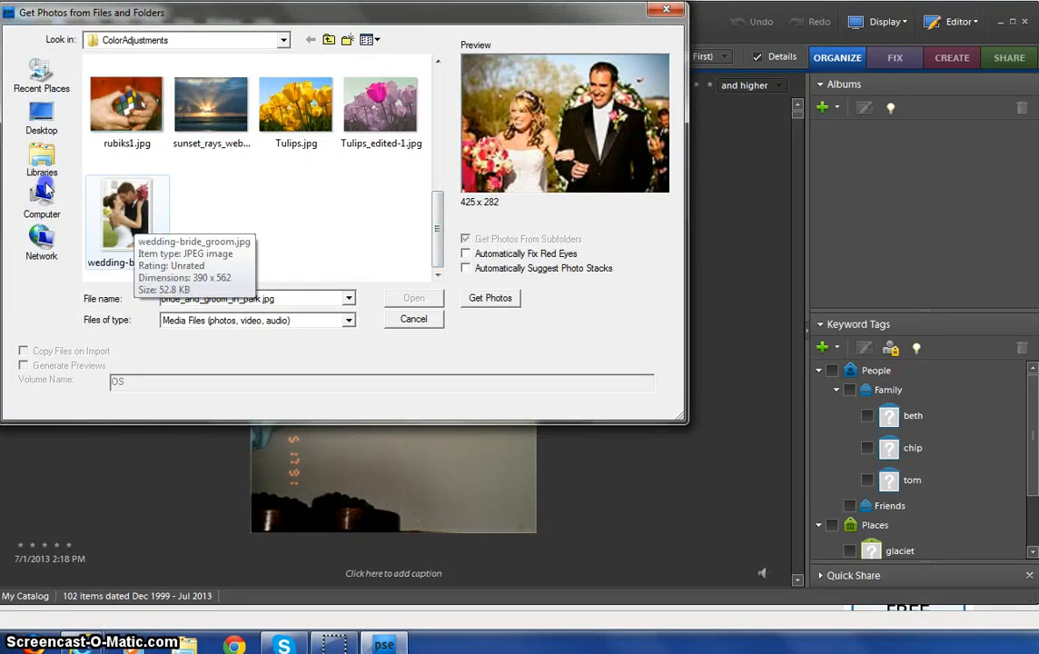
key(ctrl+a)
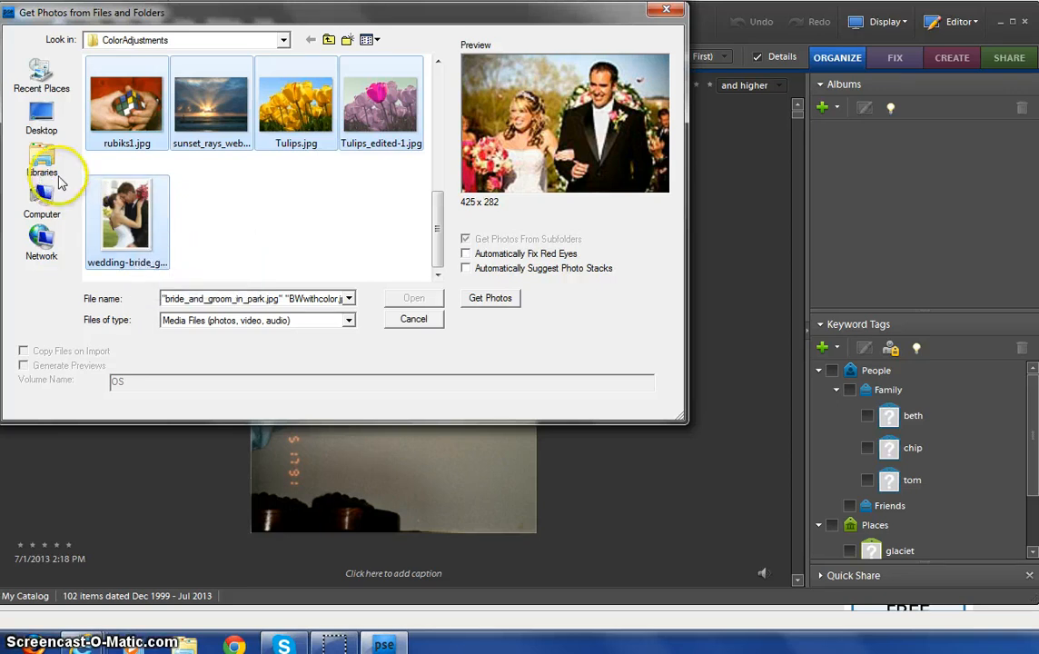
right_click(73, 183)
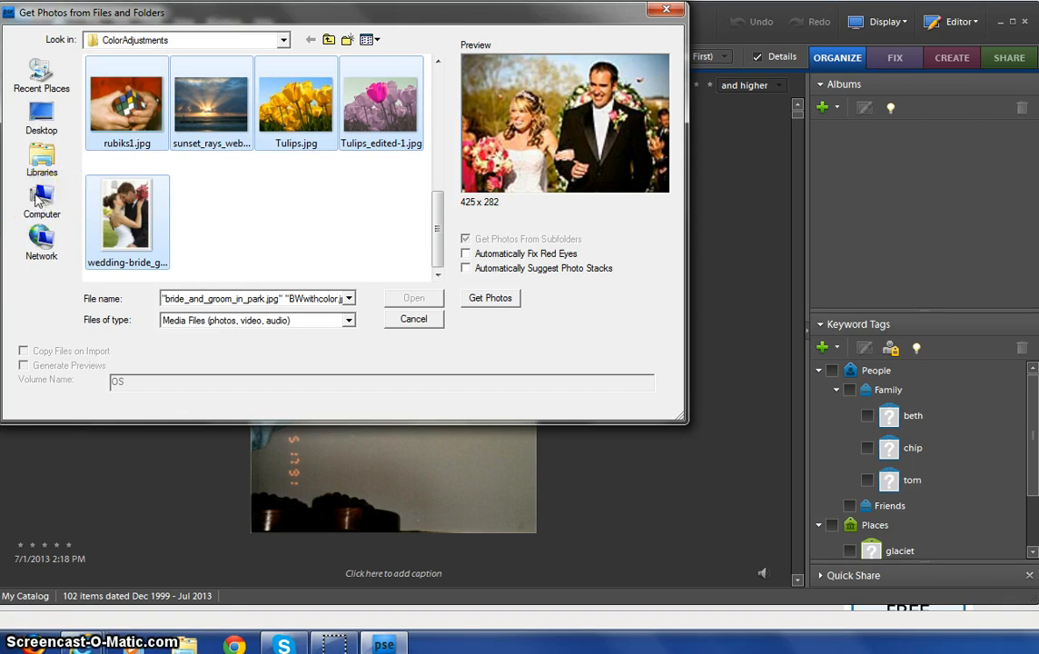
key(Return)
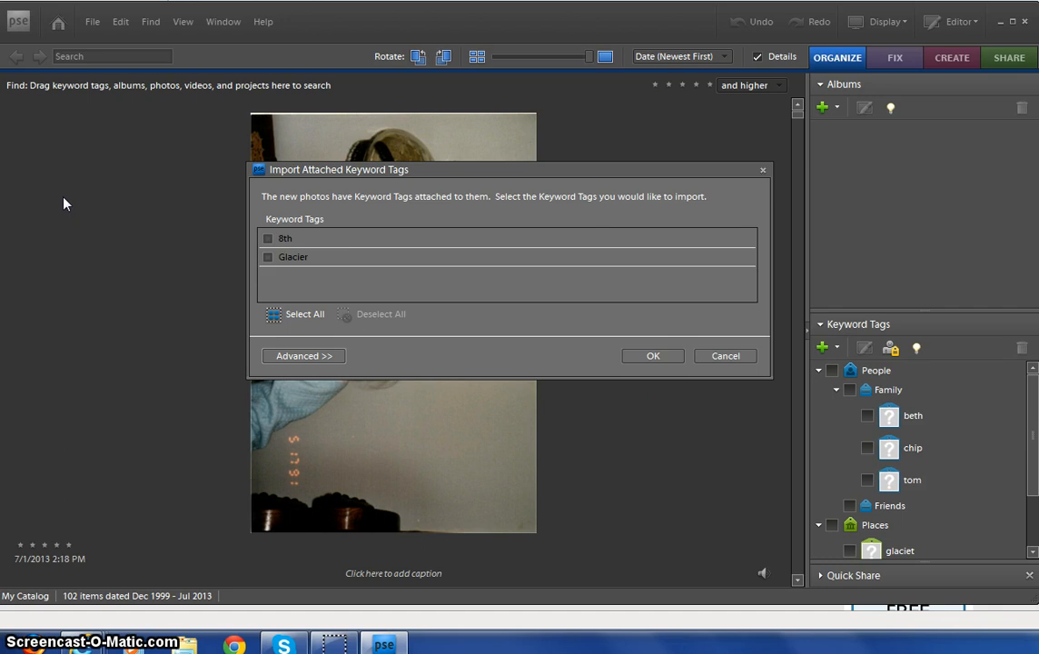
click(39, 178)
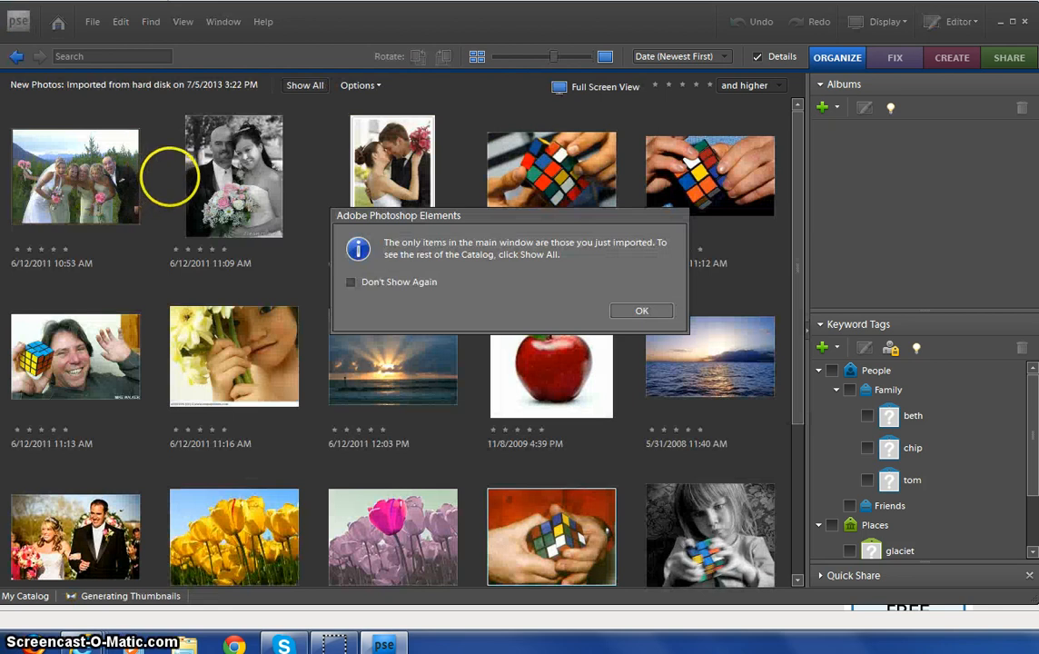
click(641, 310)
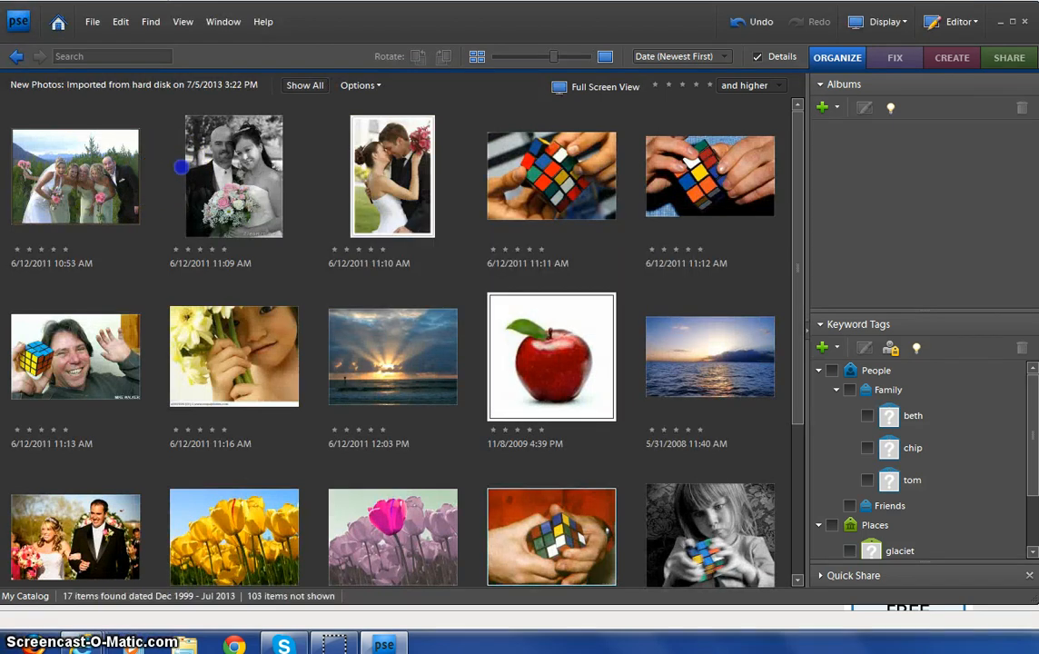
Step: Apply the first Family keyword tag to the black-and-white photo of the girl with the cube and show the whole catalog
click(551, 176)
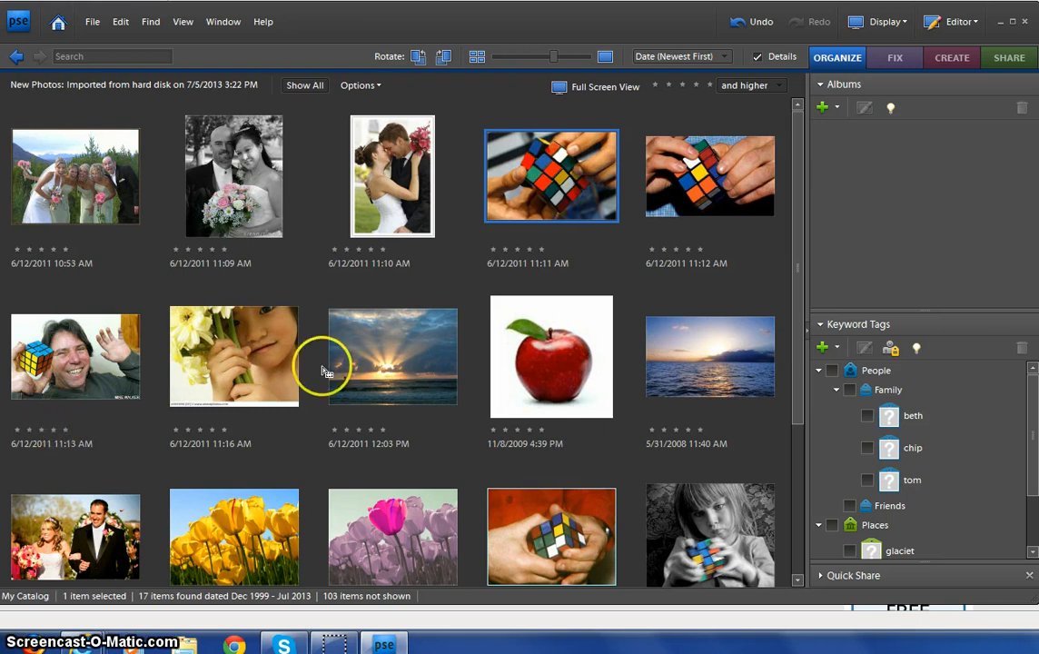
drag(890, 416, 36, 304)
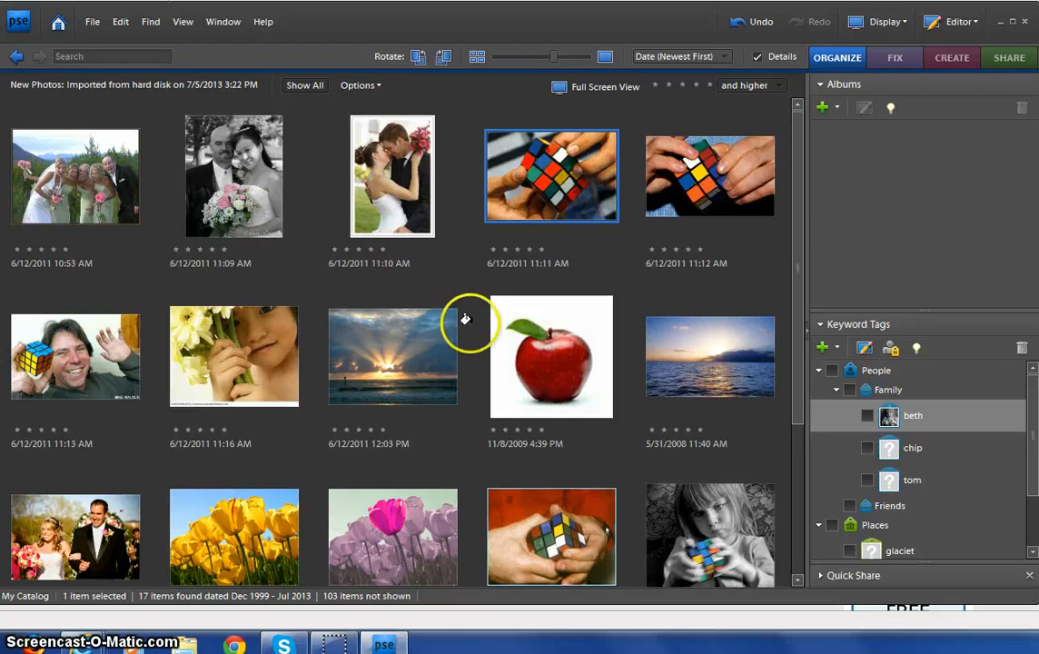
drag(464, 318, 465, 318)
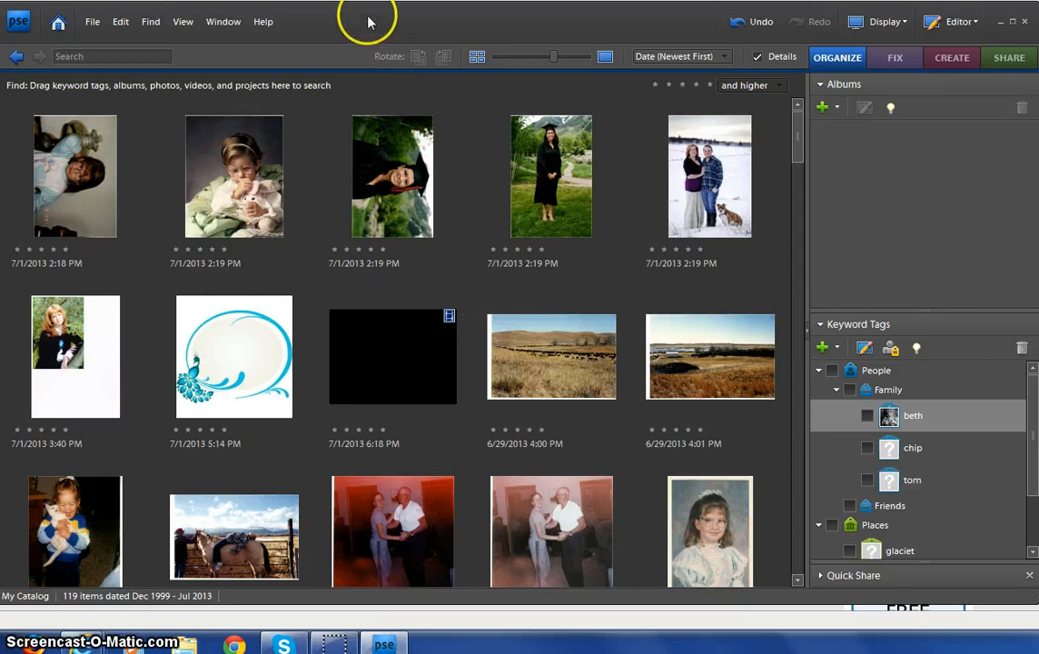
Step: Apply the second Family keyword tag to the sideways graduation portrait, the snow couple, the blue oval frame and the first dry field photo together
click(371, 24)
click(394, 175)
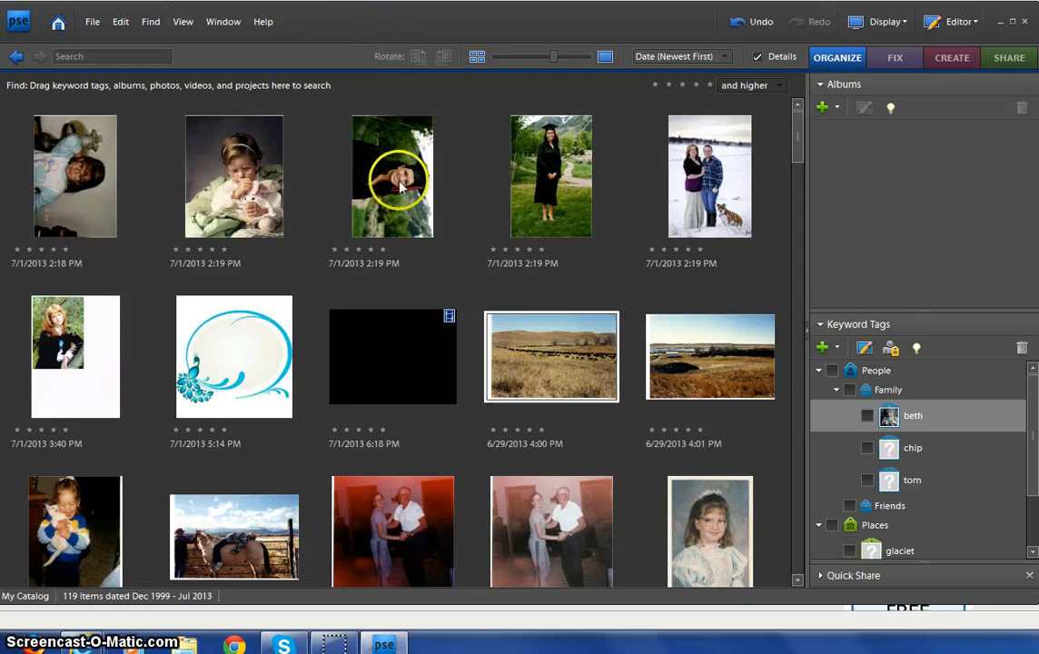
click(551, 356)
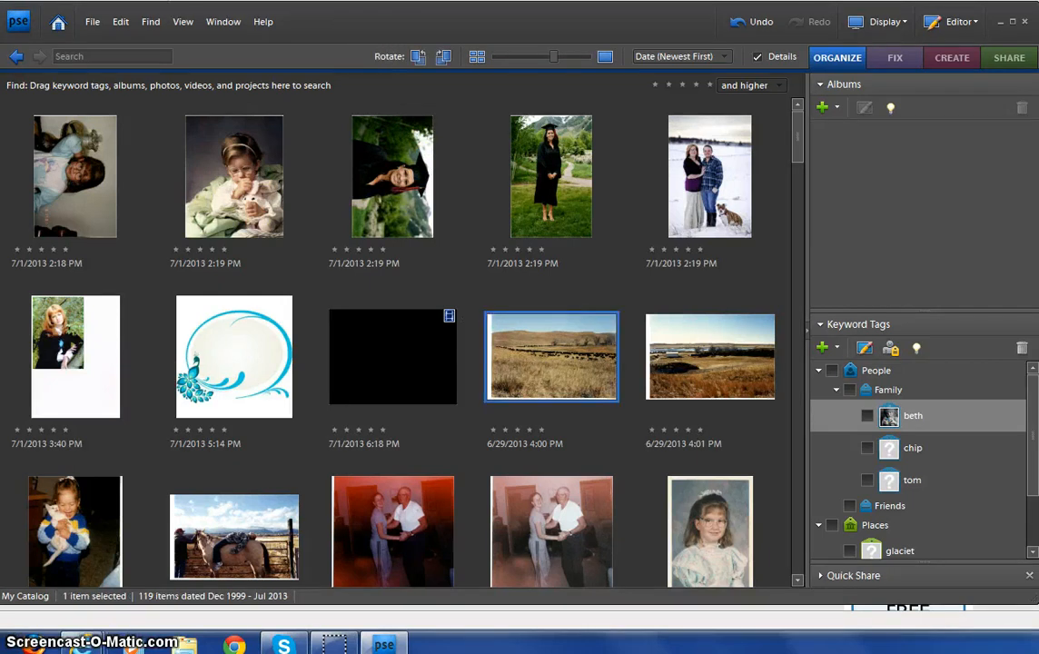
key(ctrl+a)
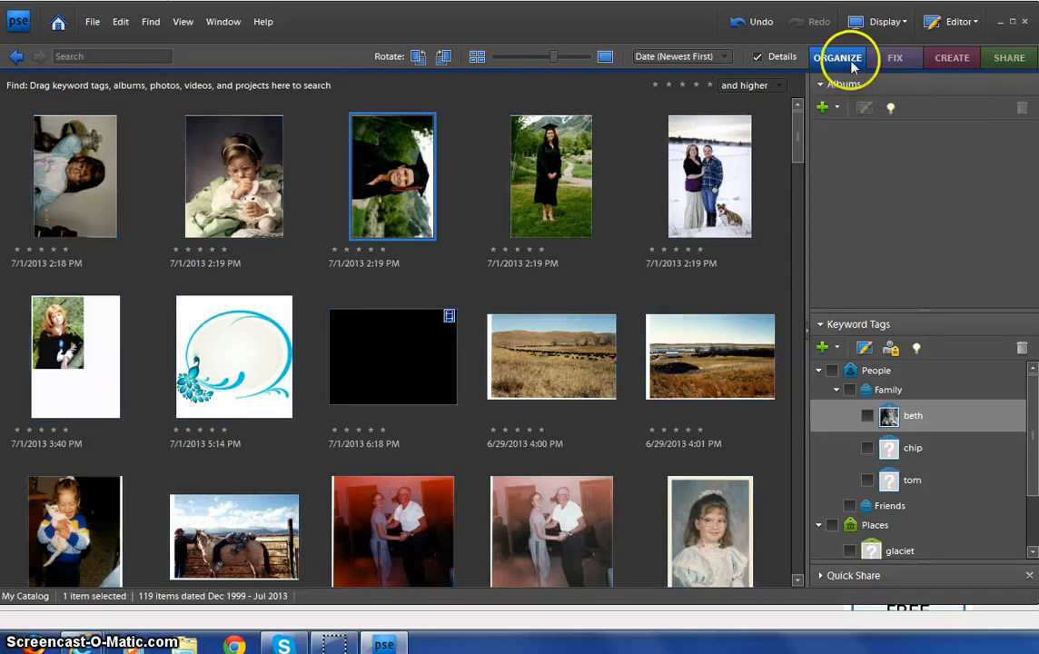
ctrl+click(551, 356)
ctrl+click(709, 177)
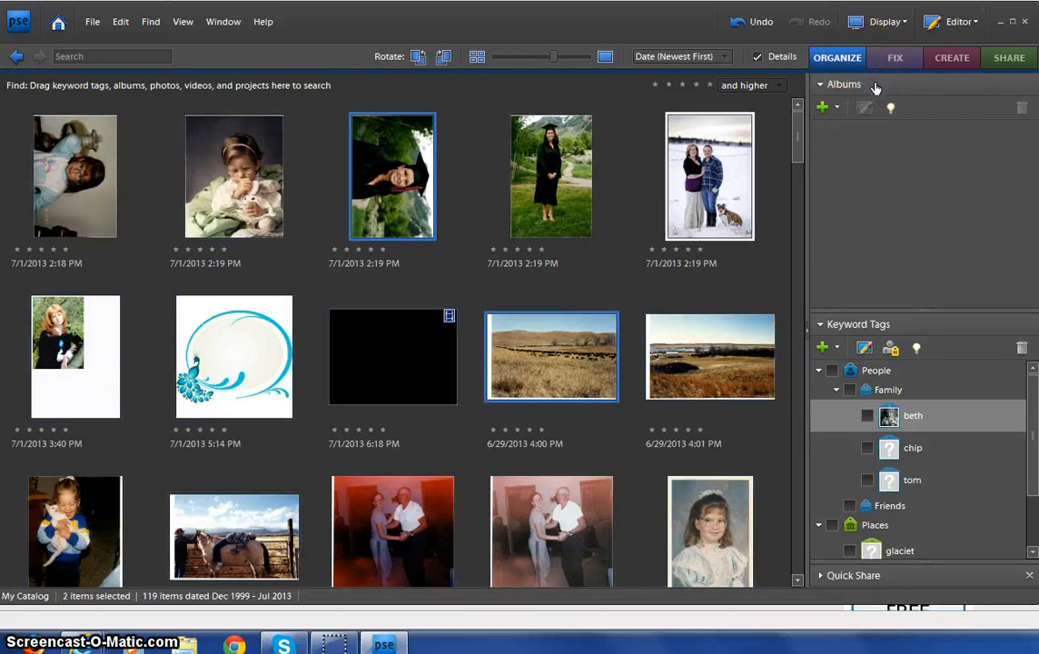
ctrl+click(234, 357)
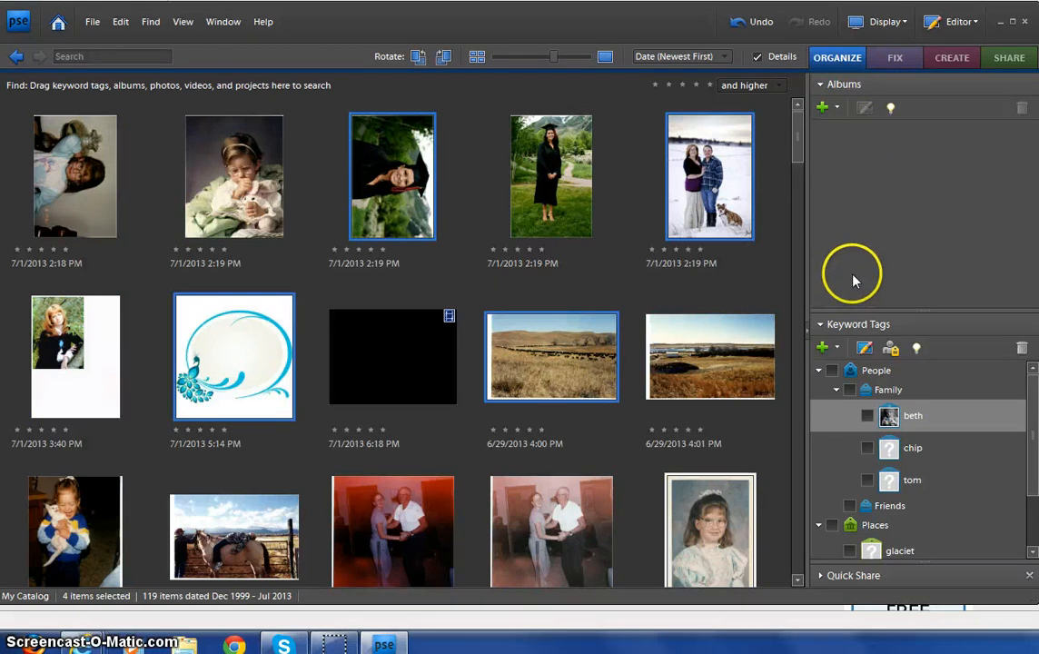
click(912, 448)
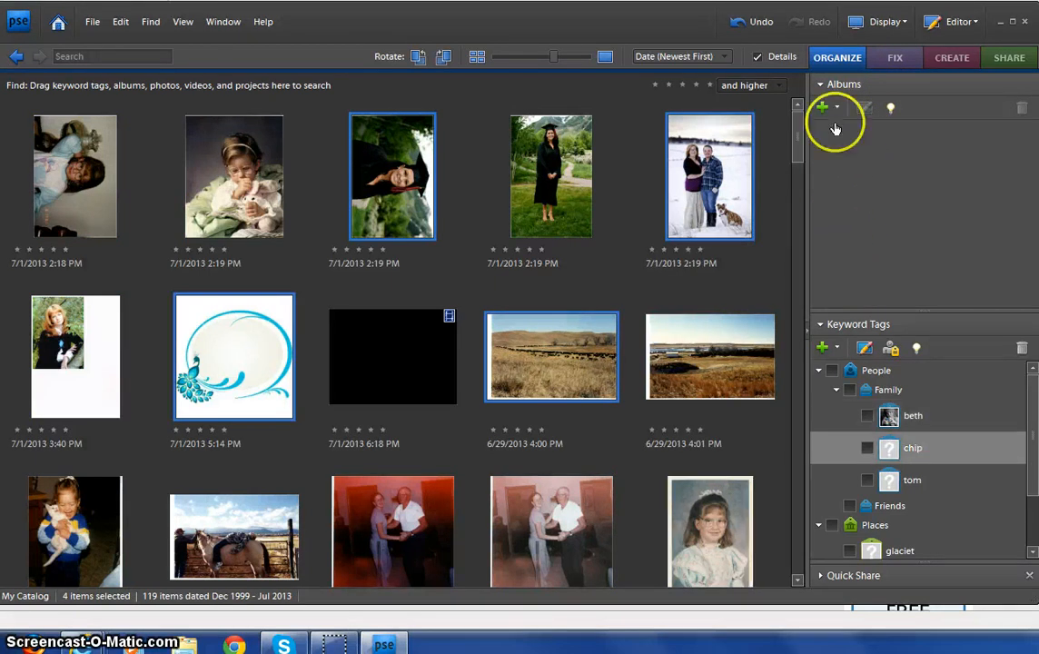
drag(912, 447, 709, 177)
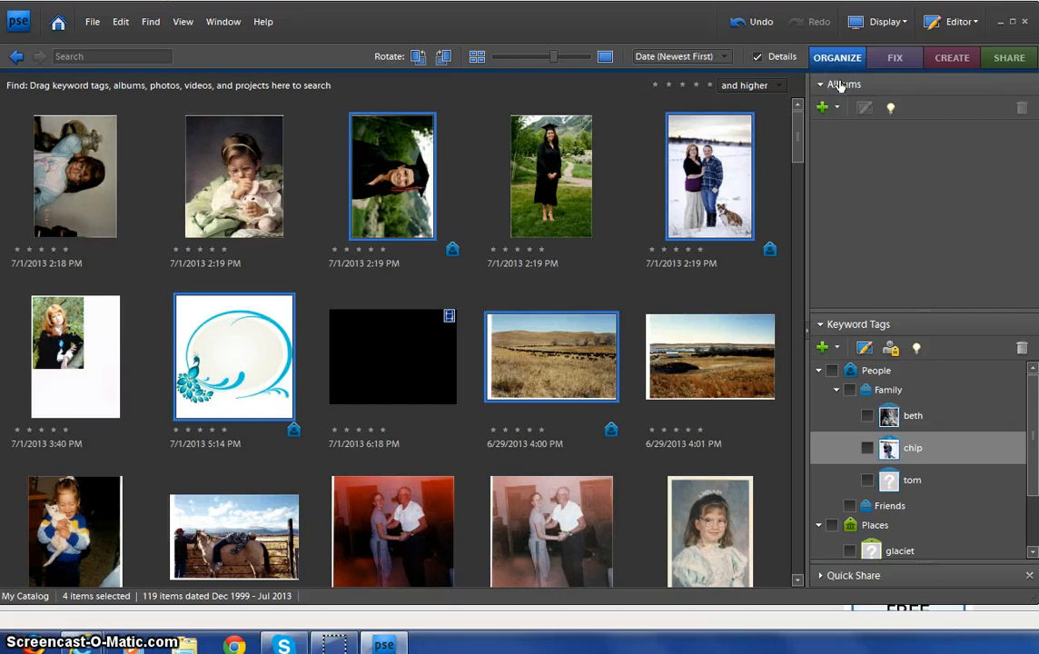
Step: Filter the catalog to photos carrying the second Family keyword tag, and return to showing all photos
click(621, 223)
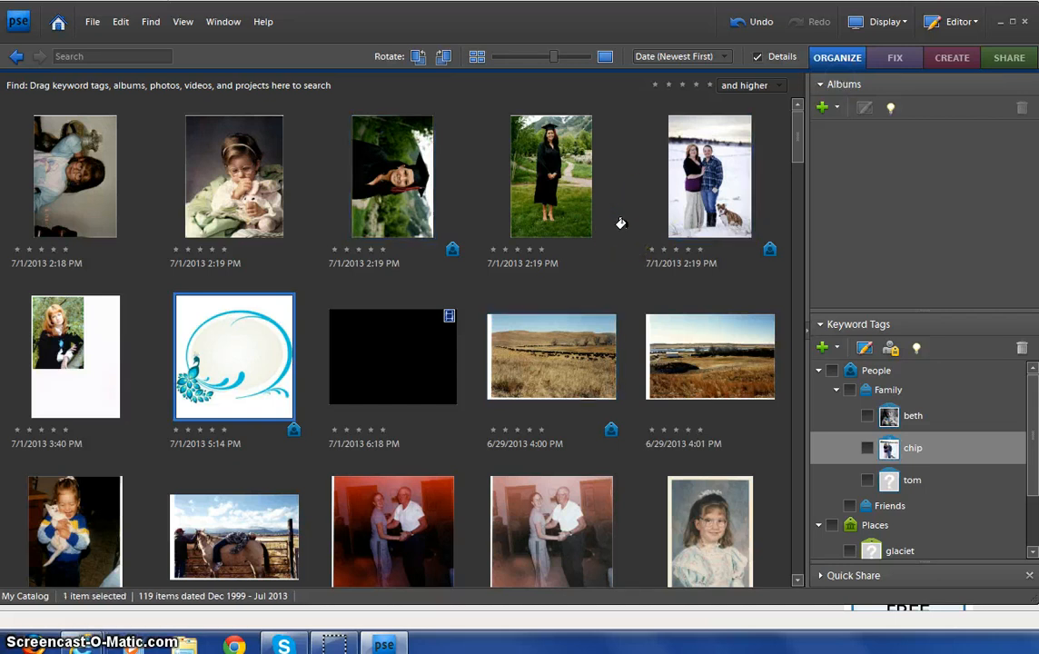
click(823, 348)
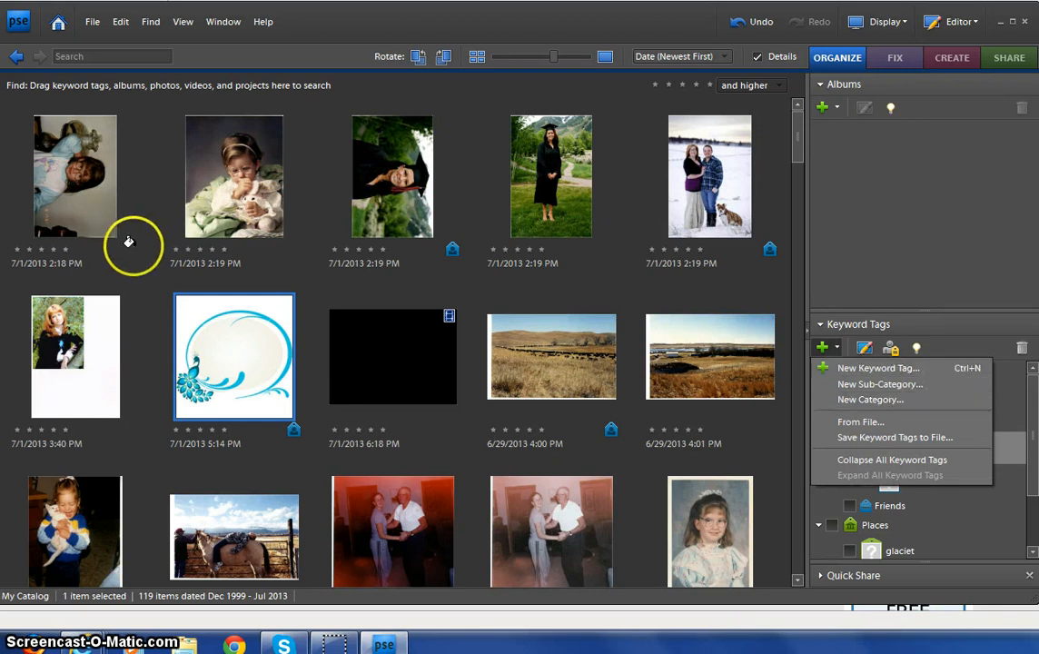
click(64, 206)
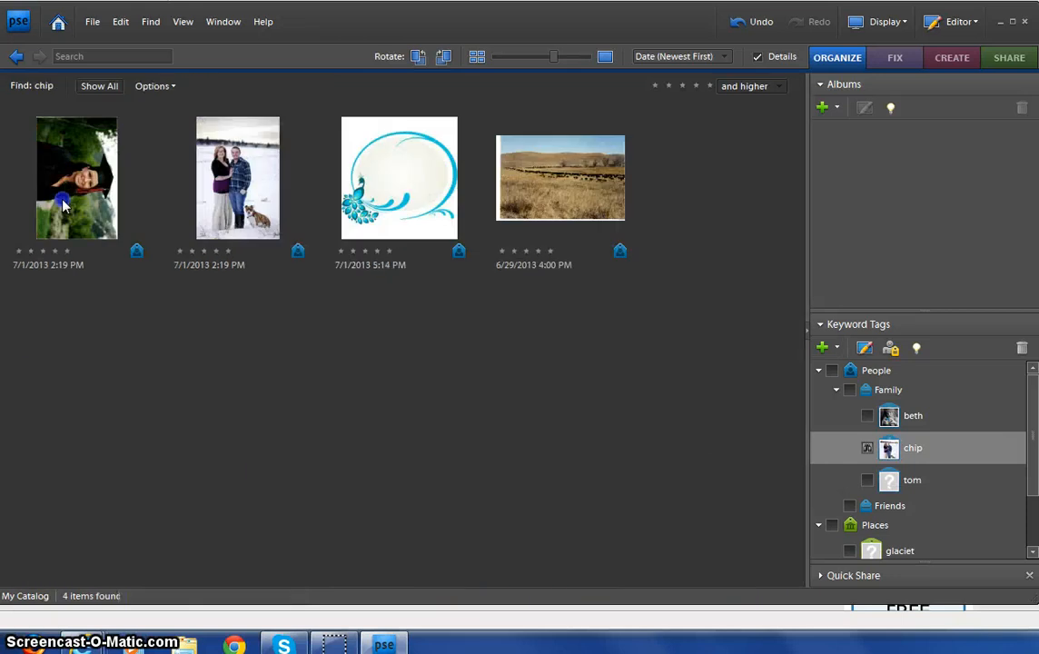
click(97, 85)
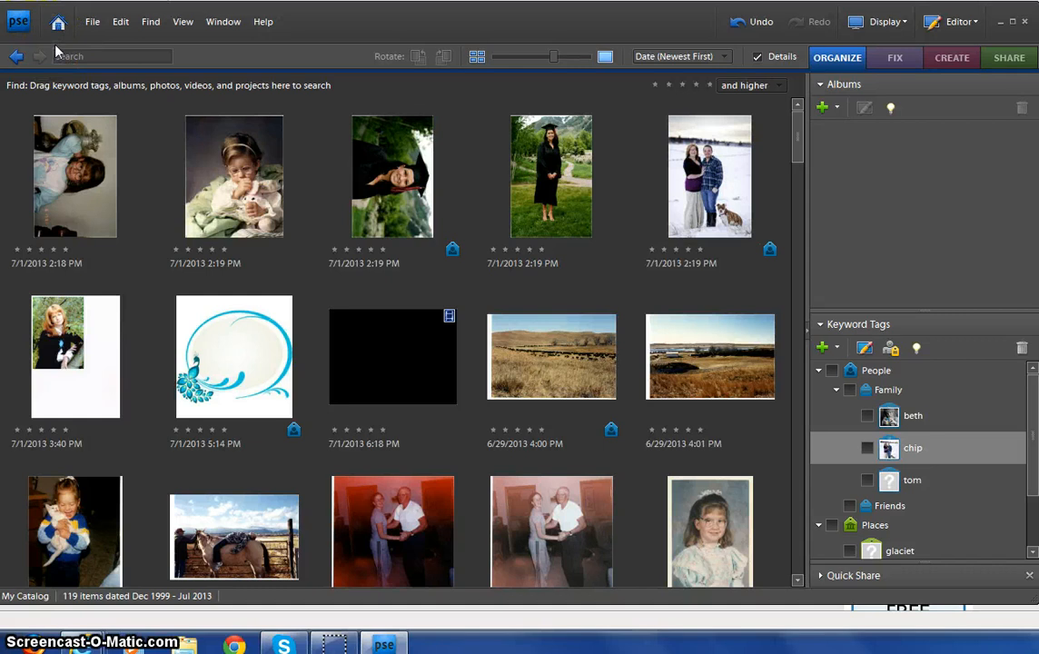
Step: Shrink the catalog thumbnails to the smallest size and switch the display to Date View
click(477, 56)
click(606, 56)
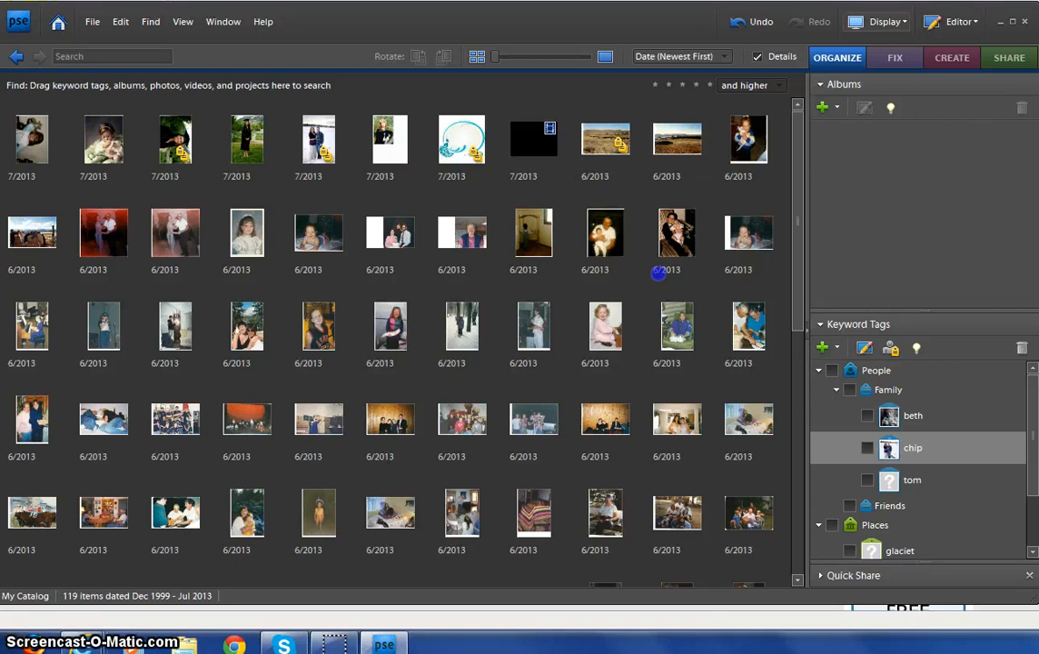
click(878, 22)
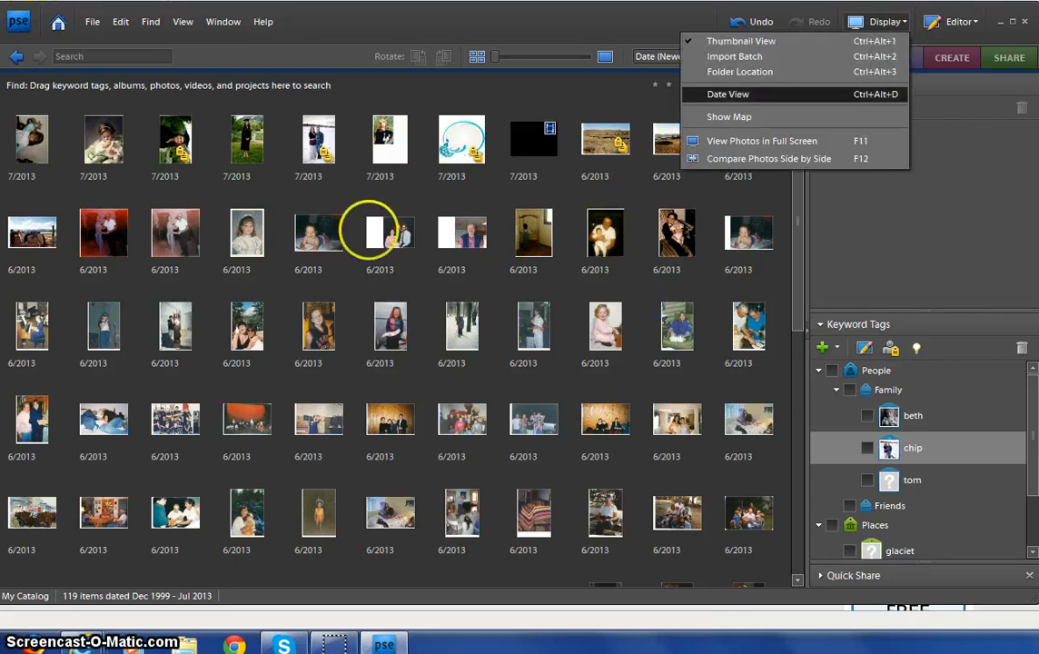
click(728, 95)
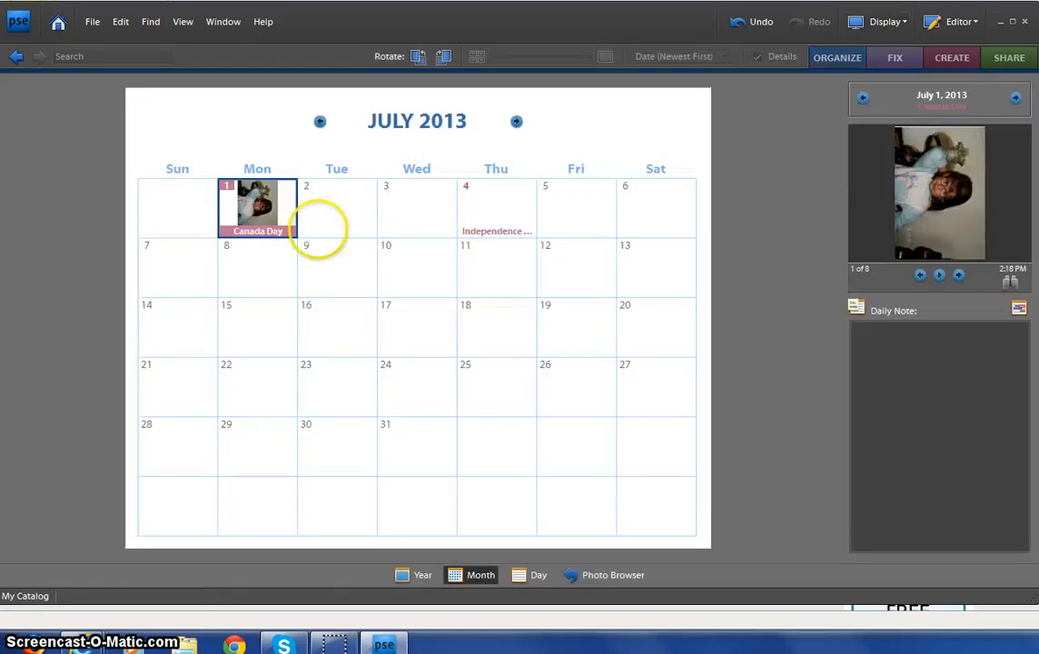
Step: Browse the month calendar forward to October 2013 and return to July 2013
click(37, 49)
click(37, 48)
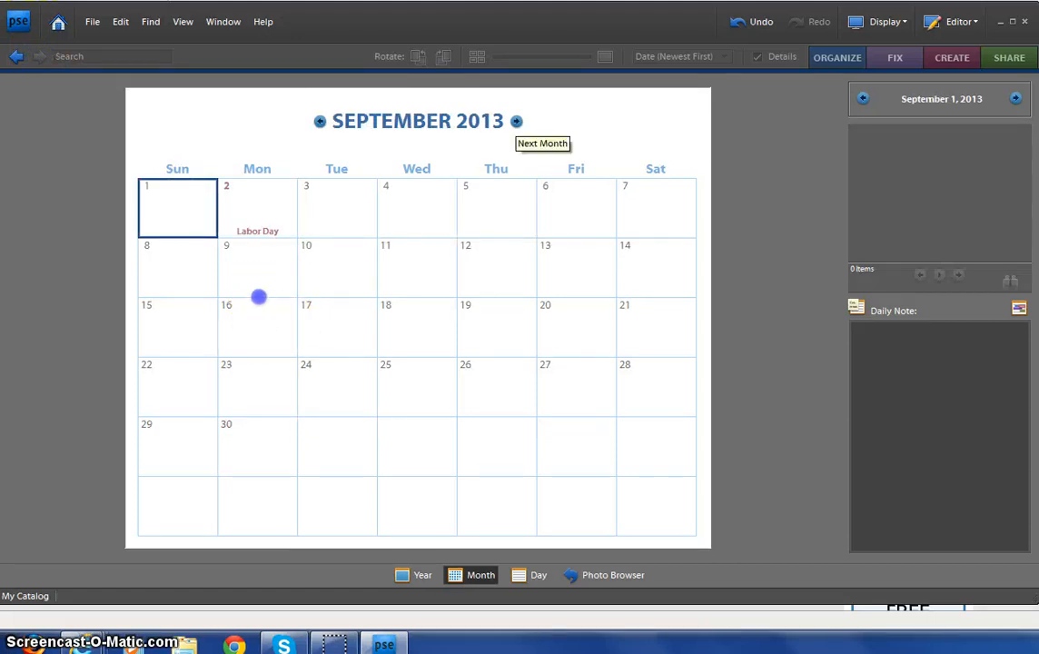
click(285, 283)
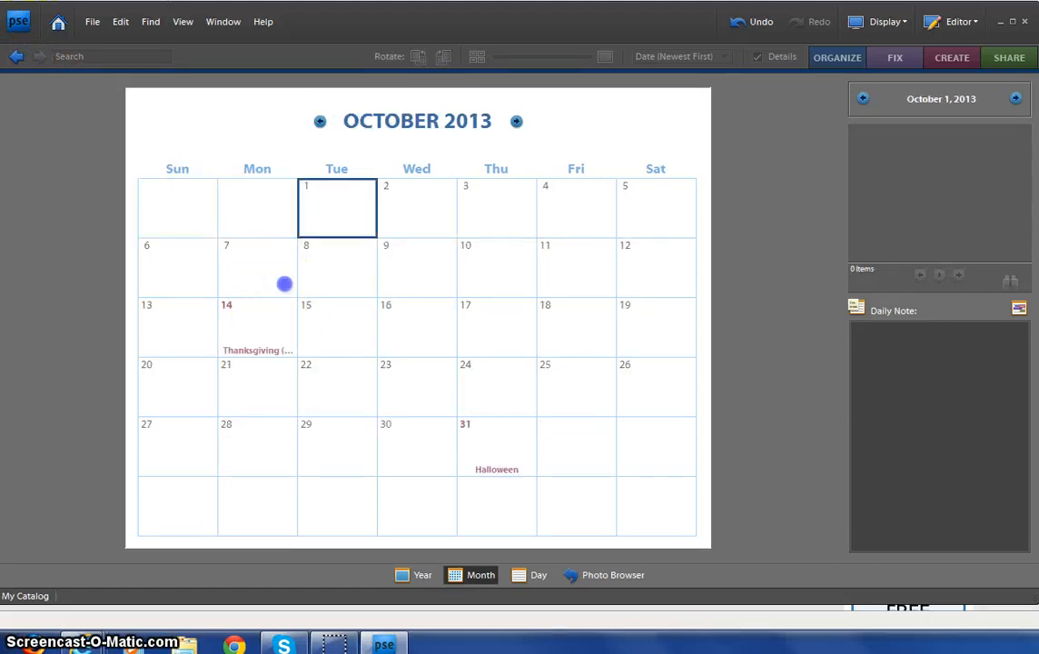
scroll(276, 247, up, 3)
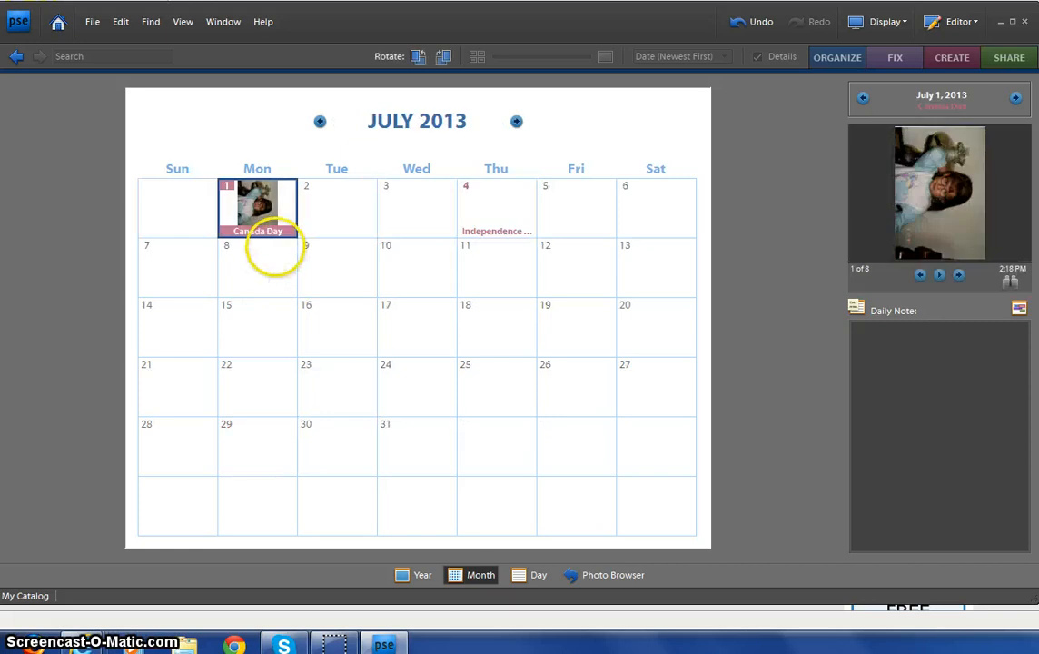
Step: Move the month calendar back to June 2013 and open the photos of June 29 in the day view
scroll(276, 250, up, 1)
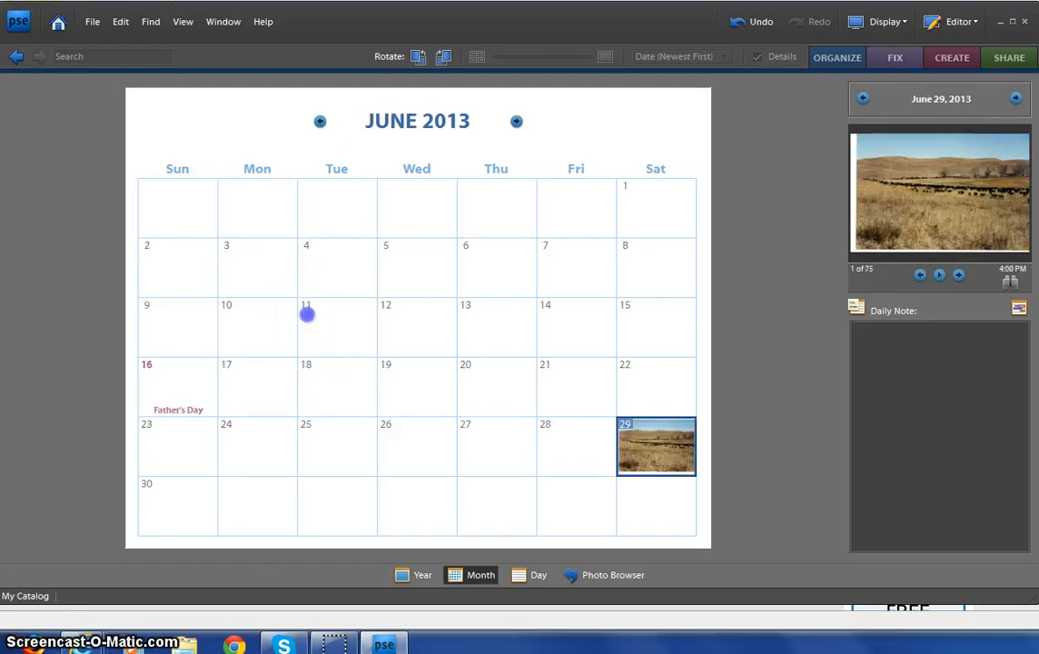
double_click(294, 267)
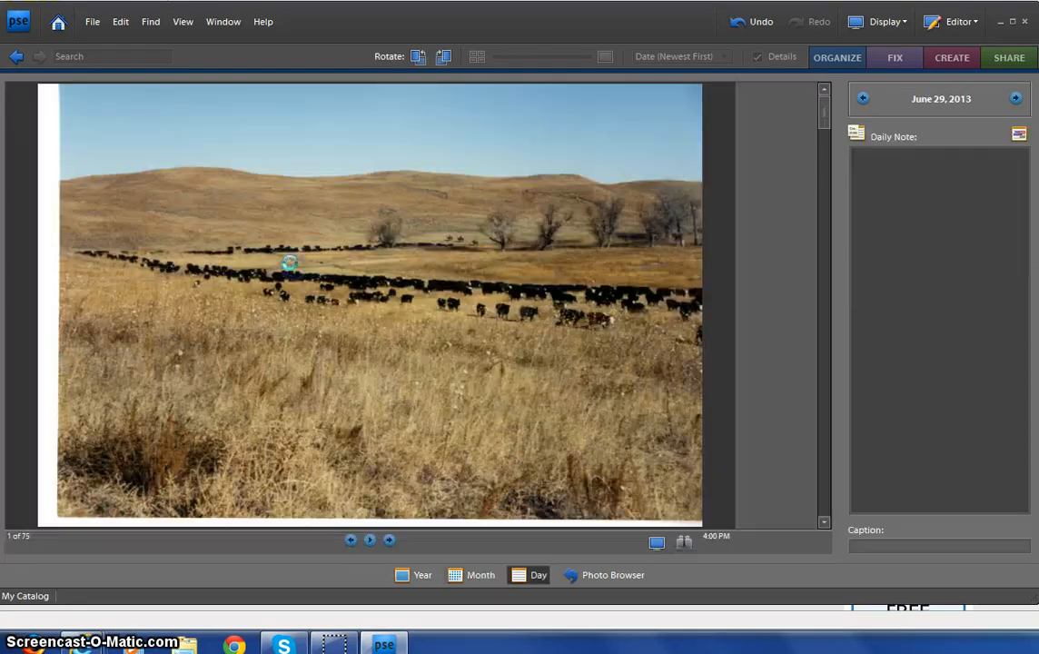
click(58, 52)
click(338, 344)
Step: Return from the calendar to the Photo Browser and show the catalog as a grid of small thumbnails
click(878, 22)
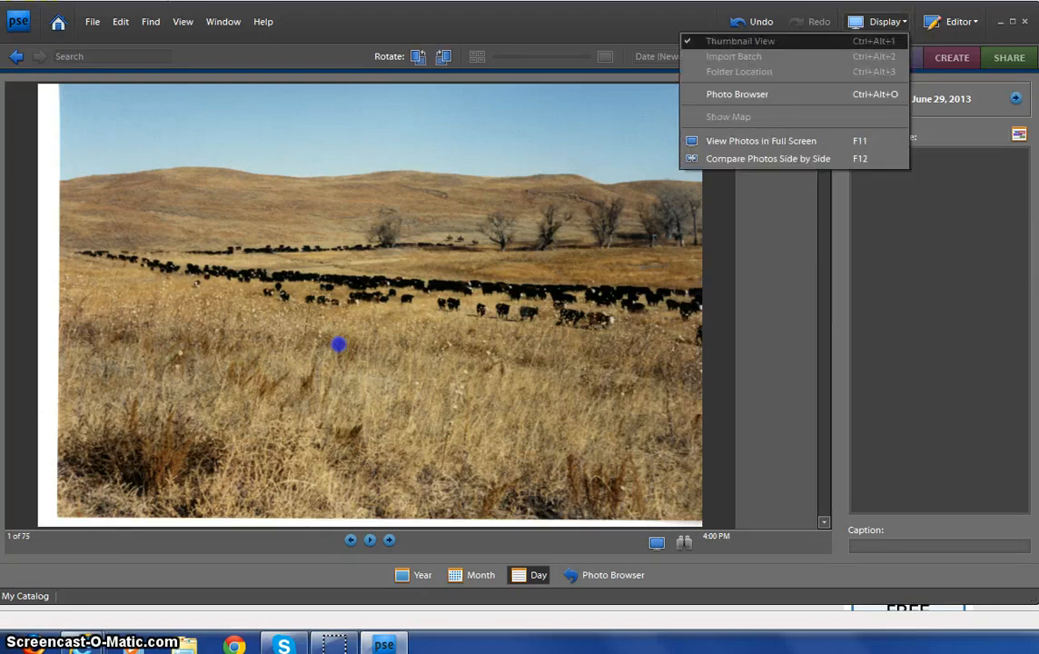
click(737, 95)
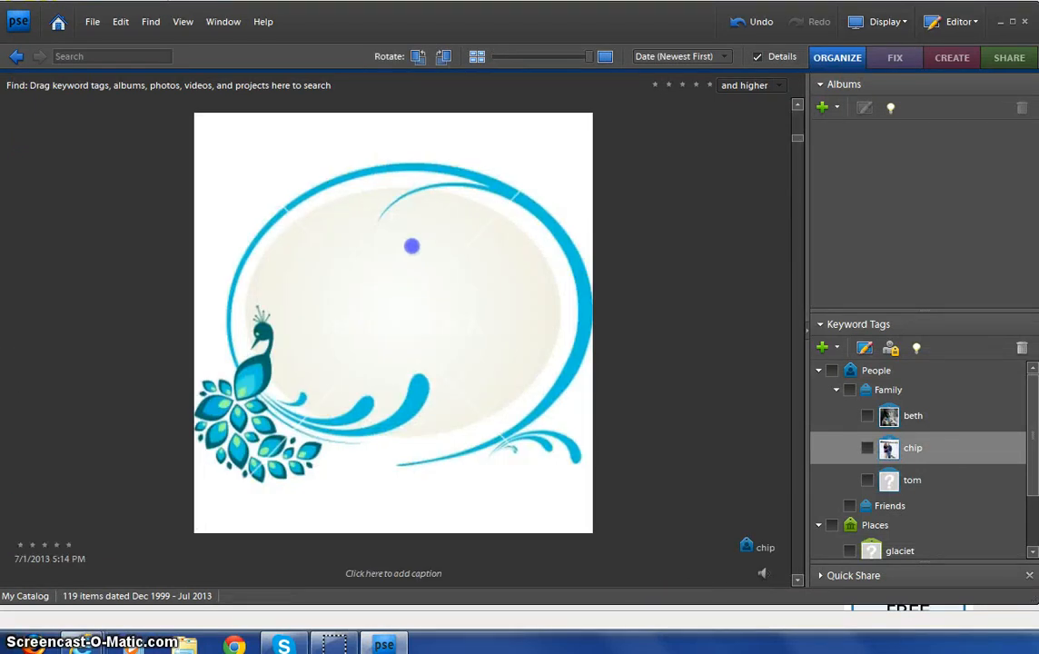
double_click(410, 245)
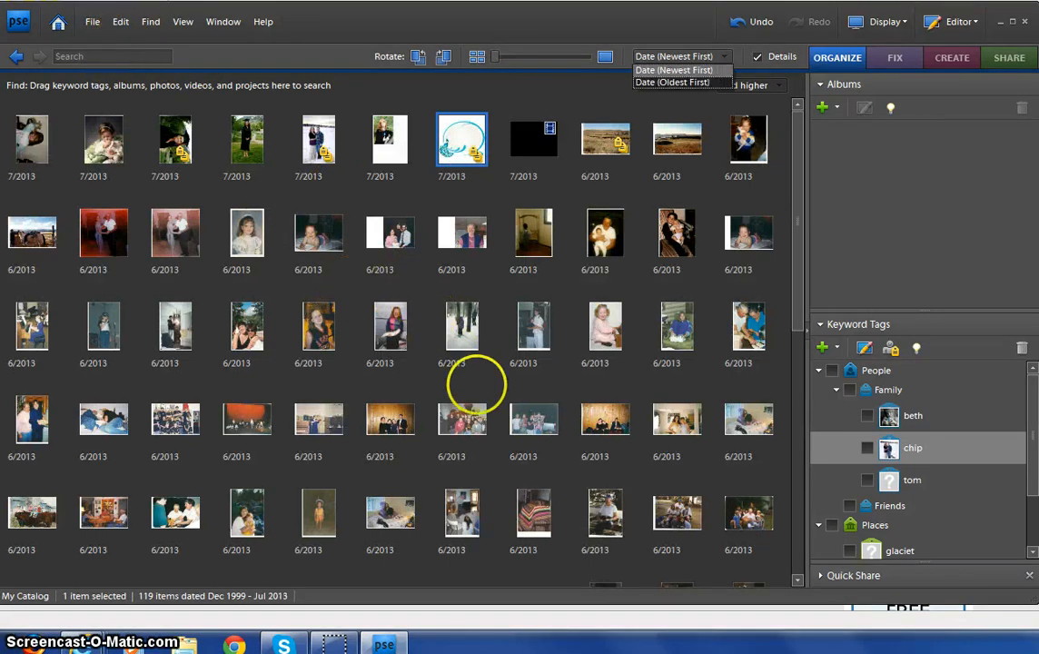
Step: Look through the catalog thumbnails from the newest photos down to the oldest and back to the newest
scroll(726, 481, down, 3)
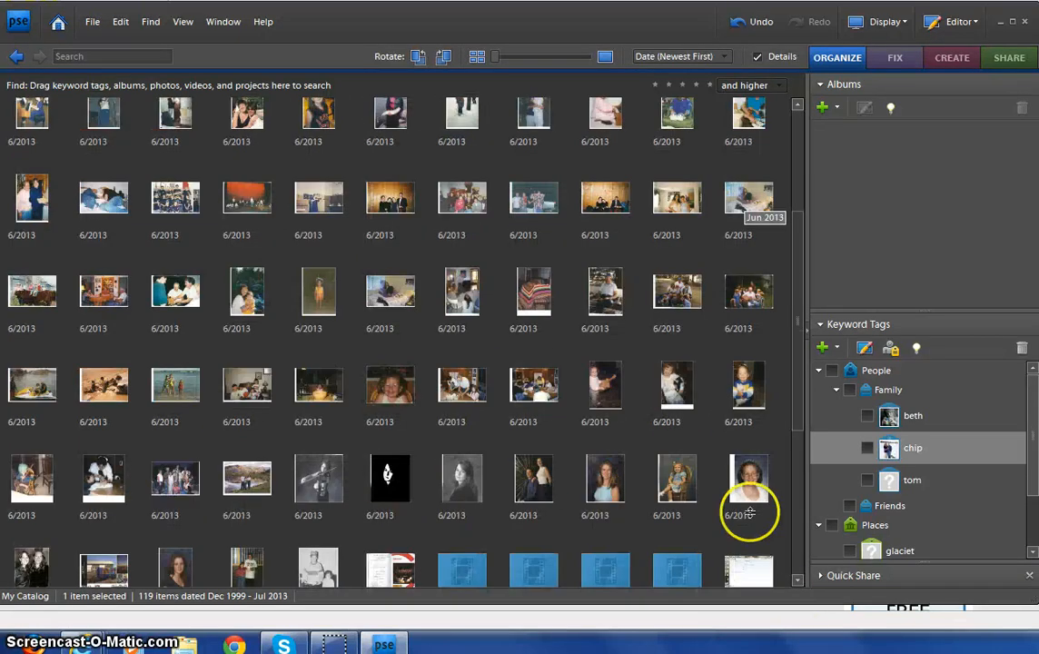
scroll(636, 445, down, 3)
scroll(581, 400, up, 5)
scroll(636, 427, down, 4)
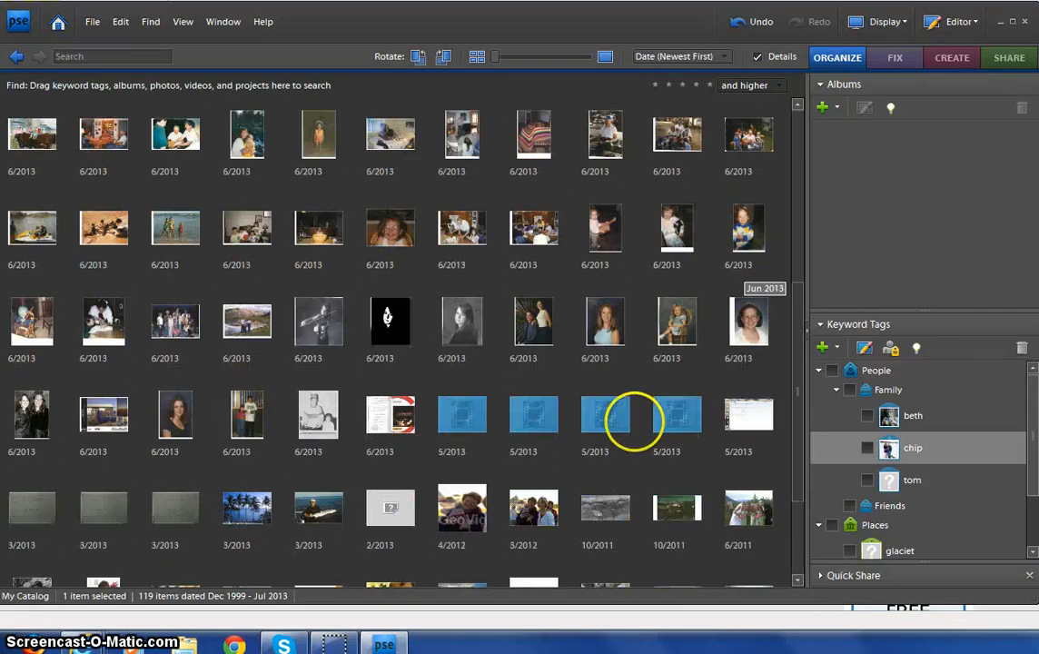
scroll(633, 420, down, 3)
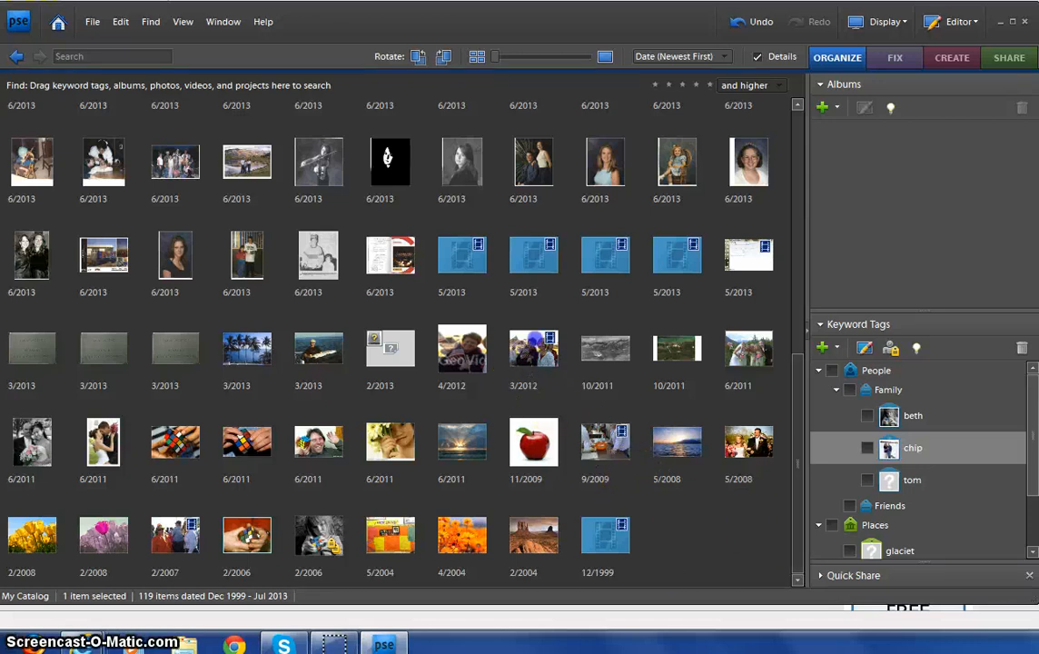
scroll(564, 343, up, 10)
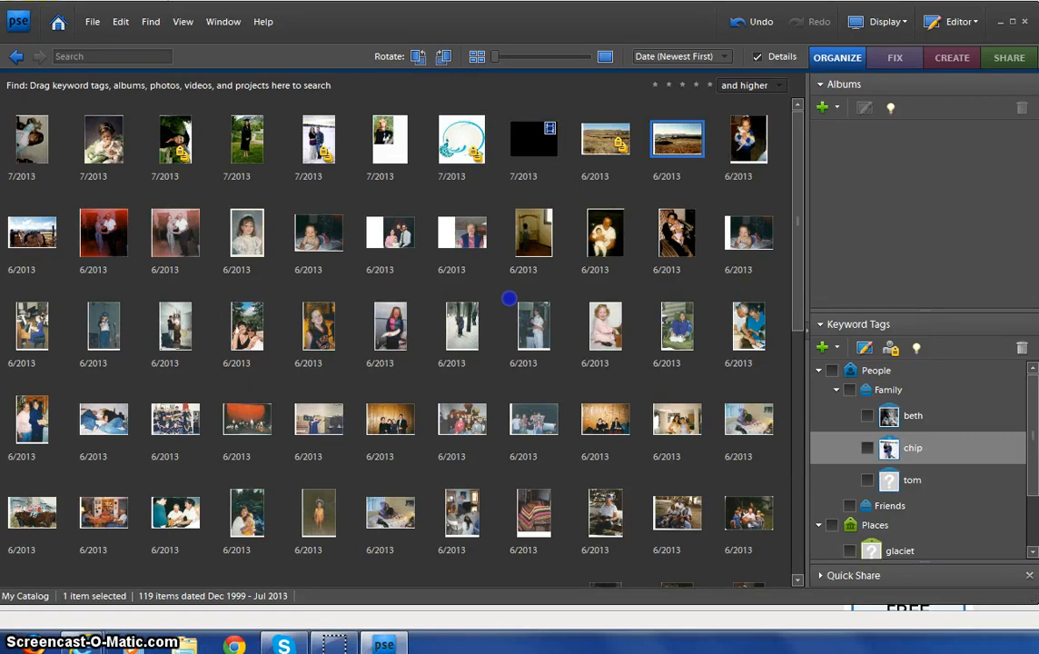
Step: Select the blue oval peacock frame in the catalog and open it in the Photoshop Elements Editor
key(Left)
key(Left)
key(Left)
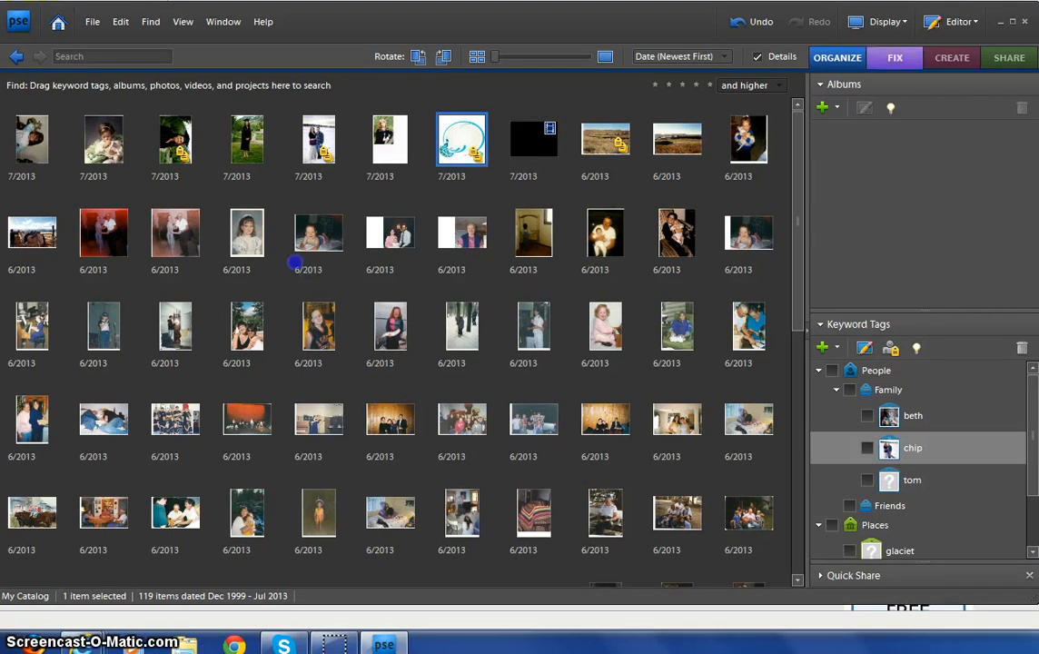
mouse_move(476, 155)
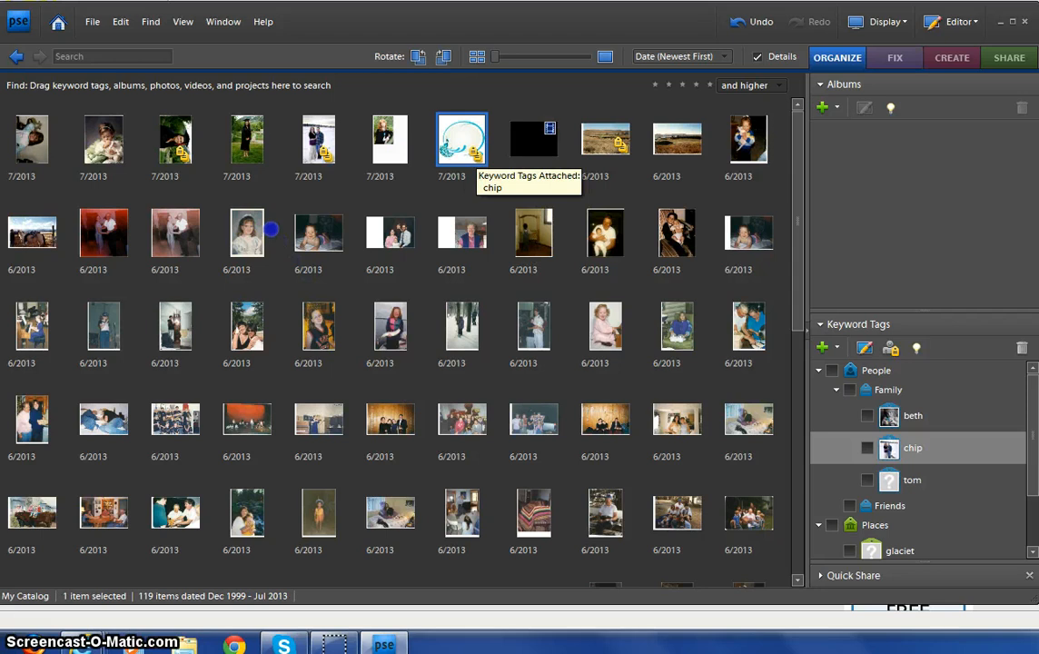
key(ctrl+i)
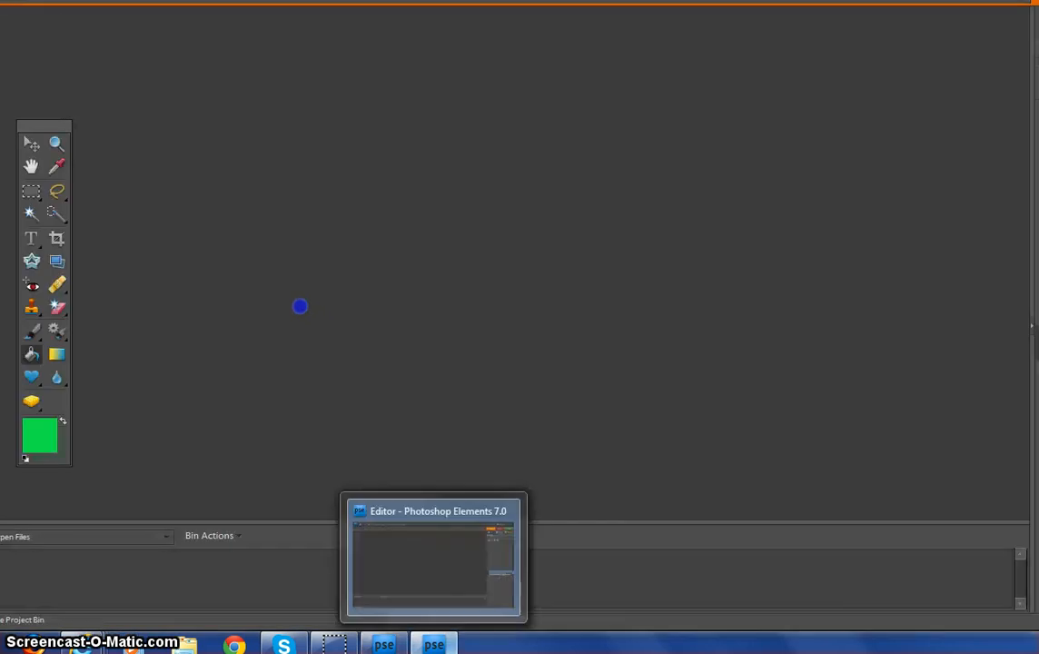
click(383, 644)
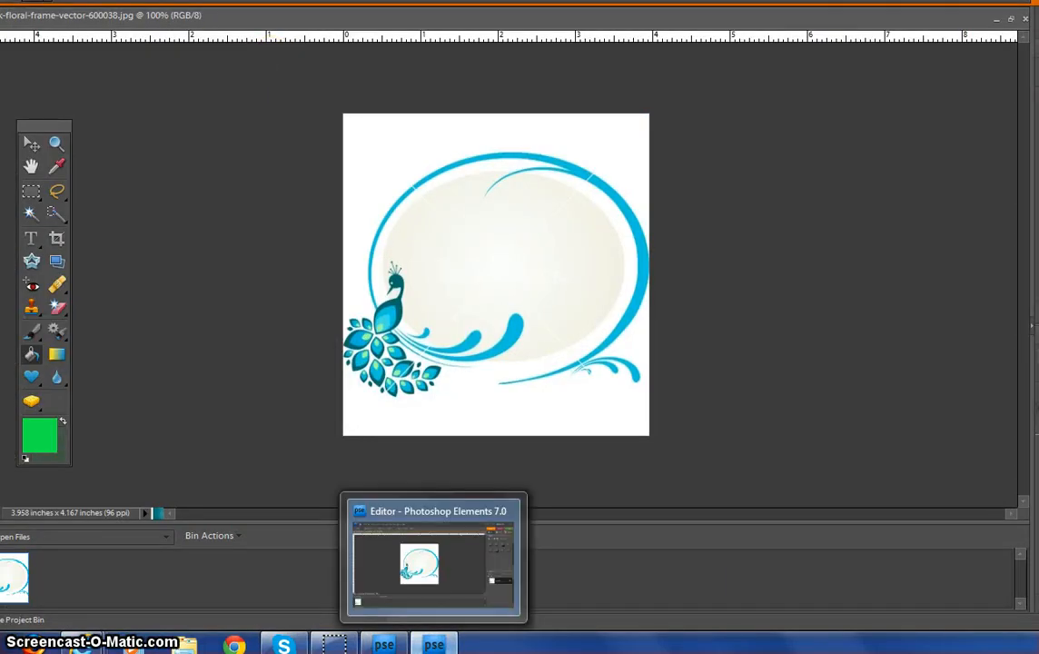
Step: Rearrange the Editor window so its palettes fit on screen, and reposition the floating toolbox beside the peacock frame
right_click(229, 18)
right_click(275, 77)
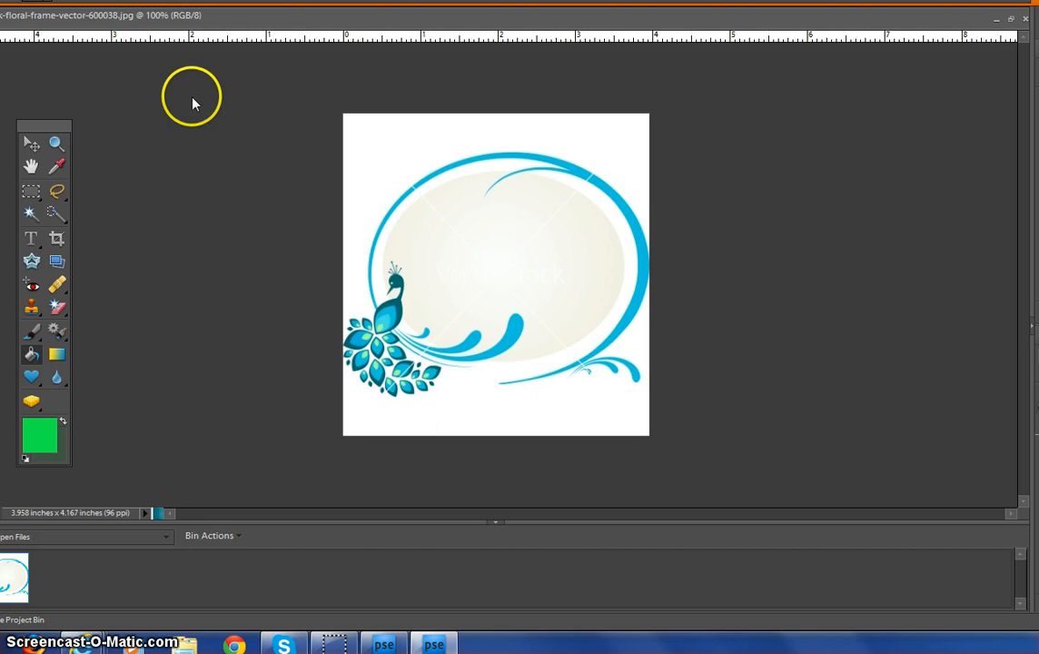
click(30, 129)
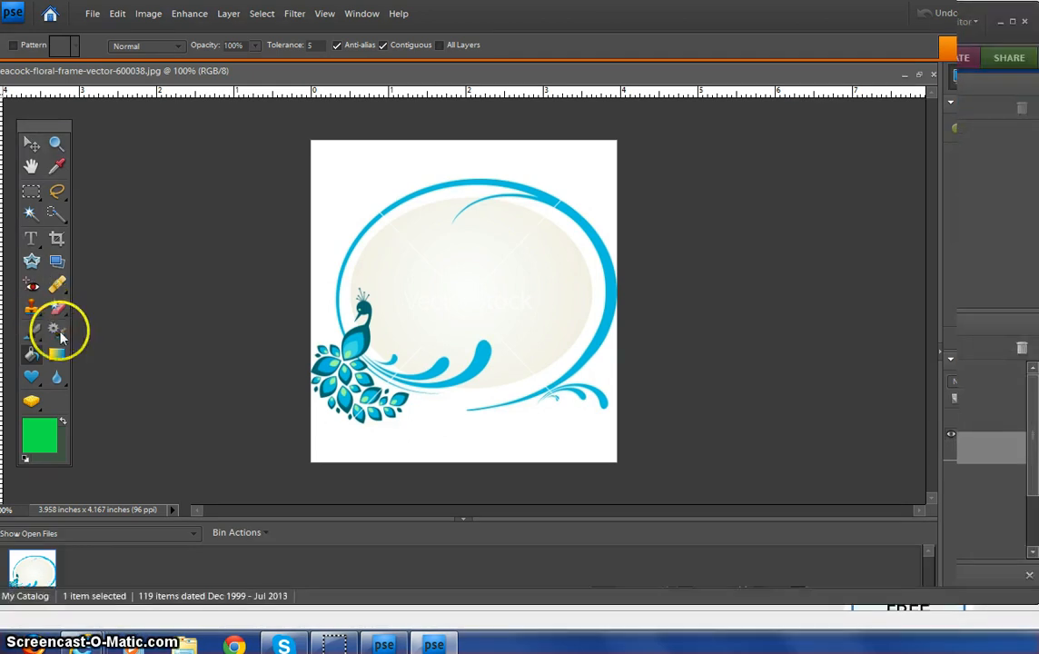
click(64, 337)
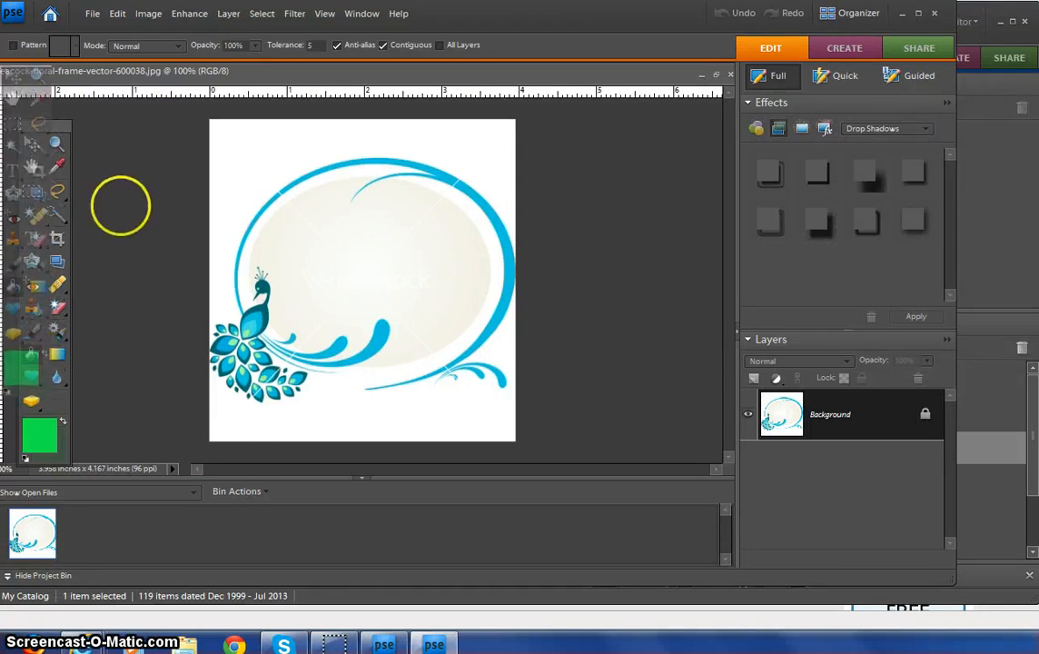
drag(52, 381, 75, 427)
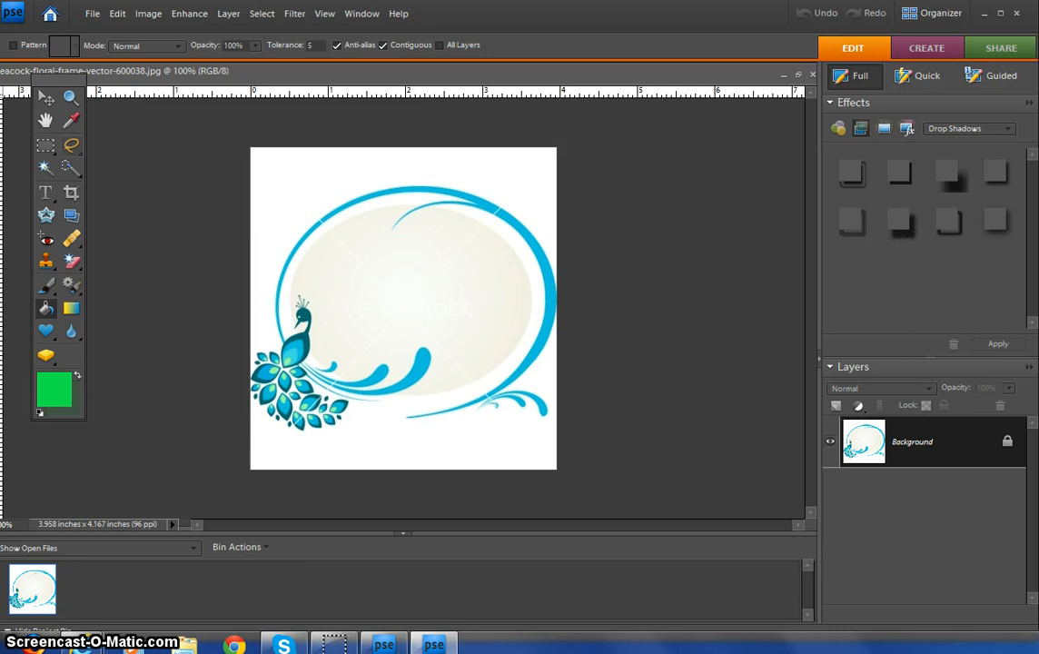
Step: Activate the Lasso, Quick Selection and Crop tools in turn to show their options
key(l)
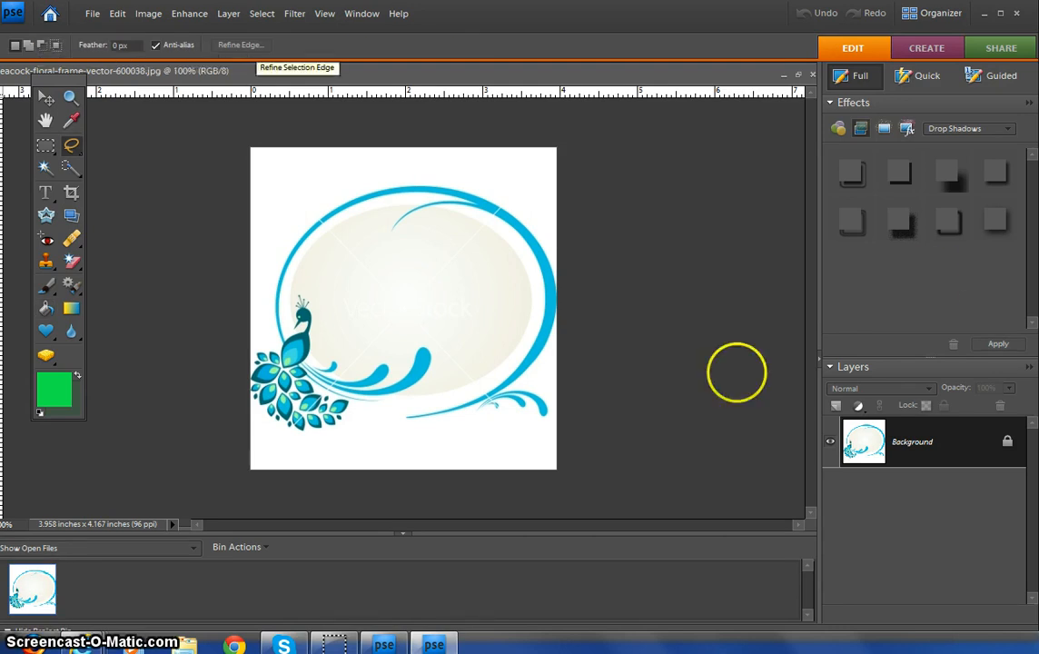
key(a)
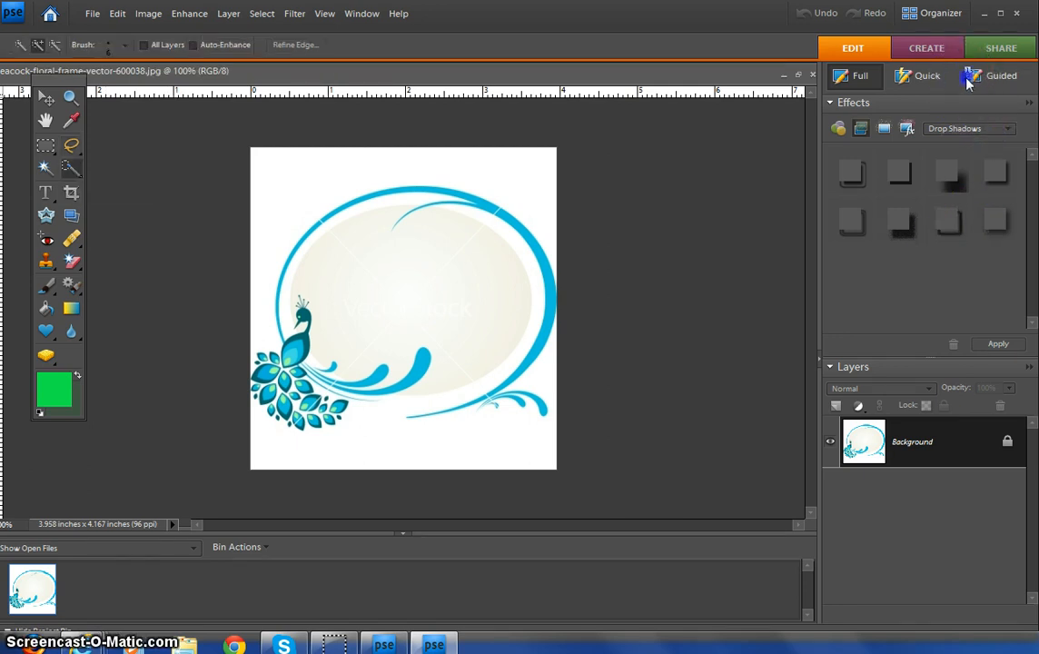
key(c)
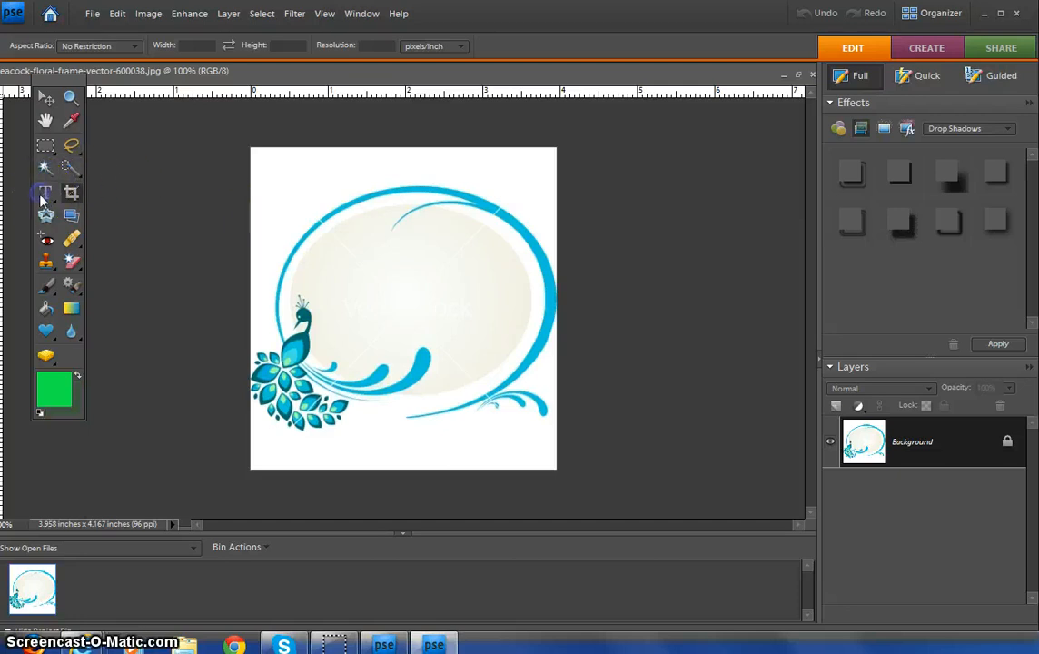
Step: Look over the list of available palettes, and collapse and expand the Layers palette
click(362, 14)
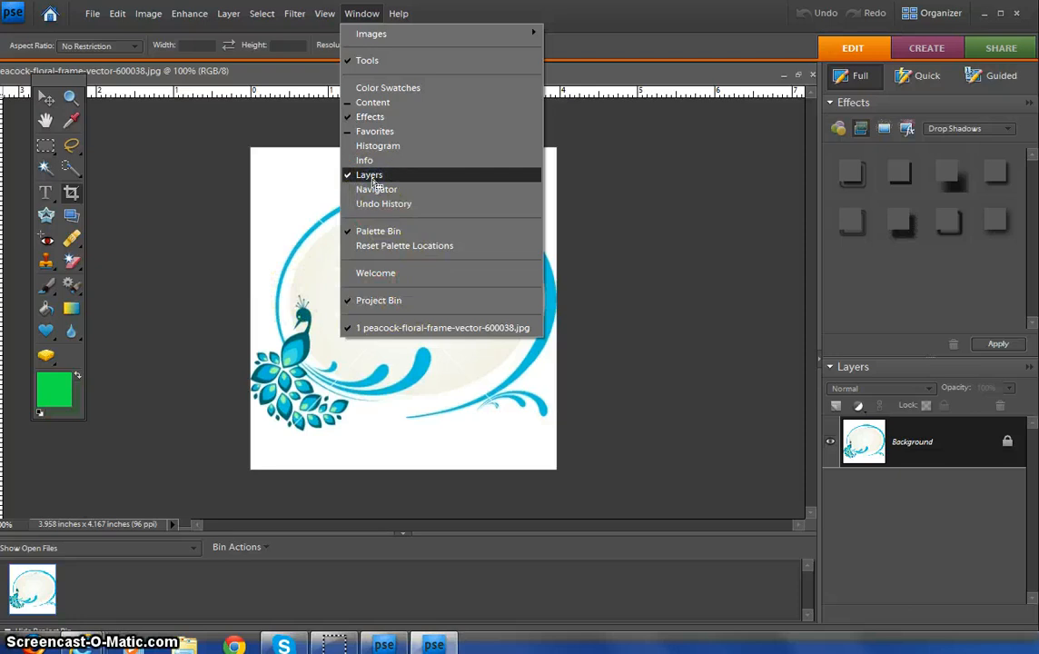
click(309, 163)
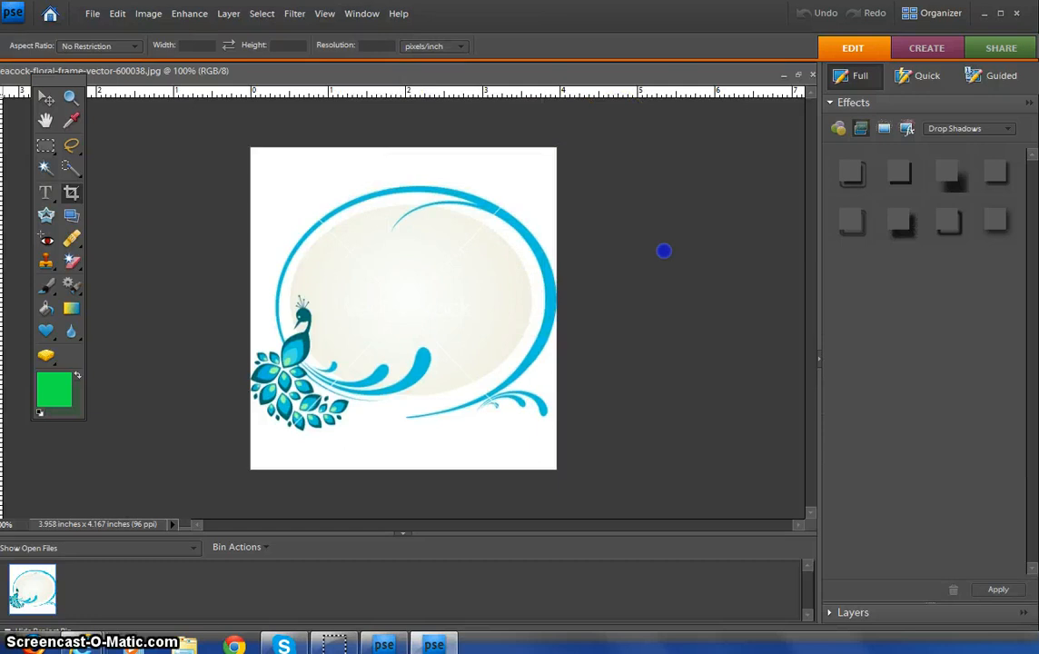
click(853, 612)
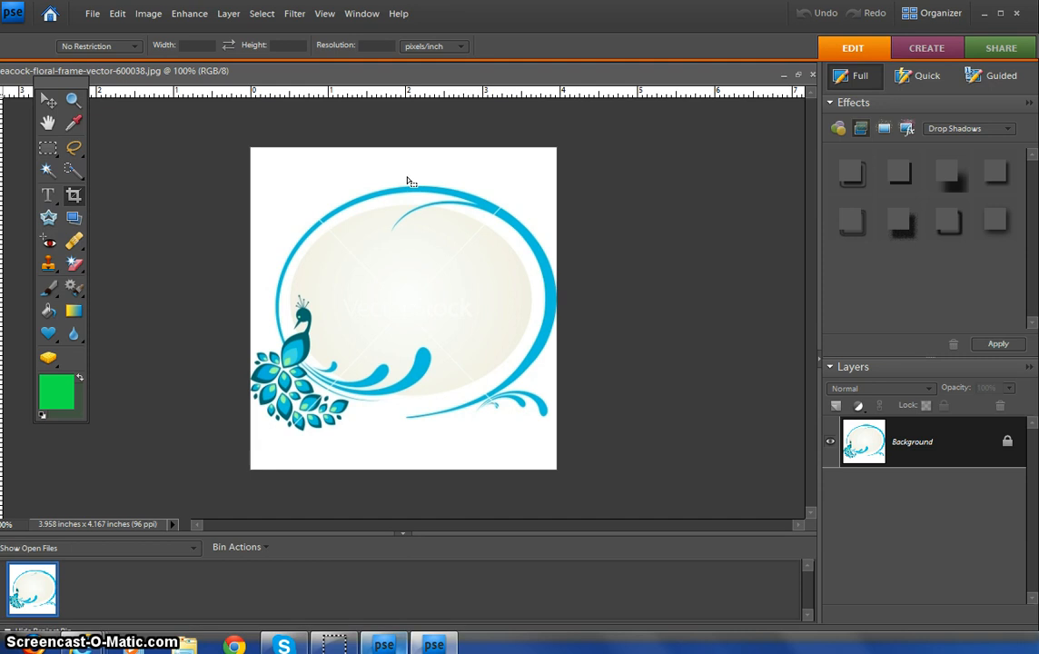
Step: Switch to the Organizer, select the snowy forest skiing photo and the basketball jersey portrait, and open both in the Editor
click(384, 644)
click(462, 326)
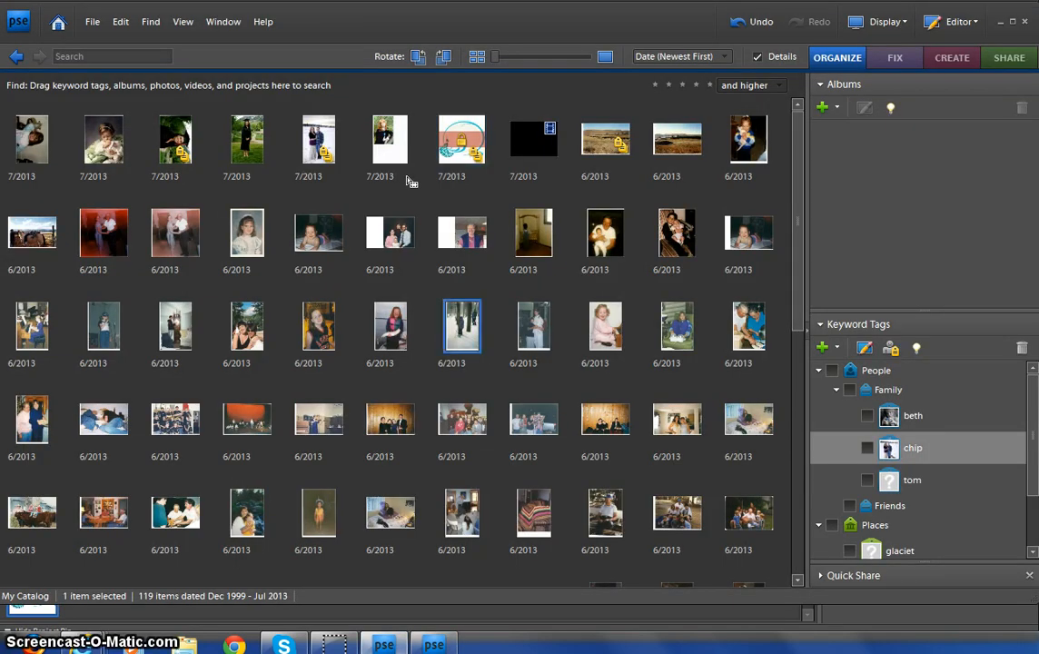
ctrl+click(319, 326)
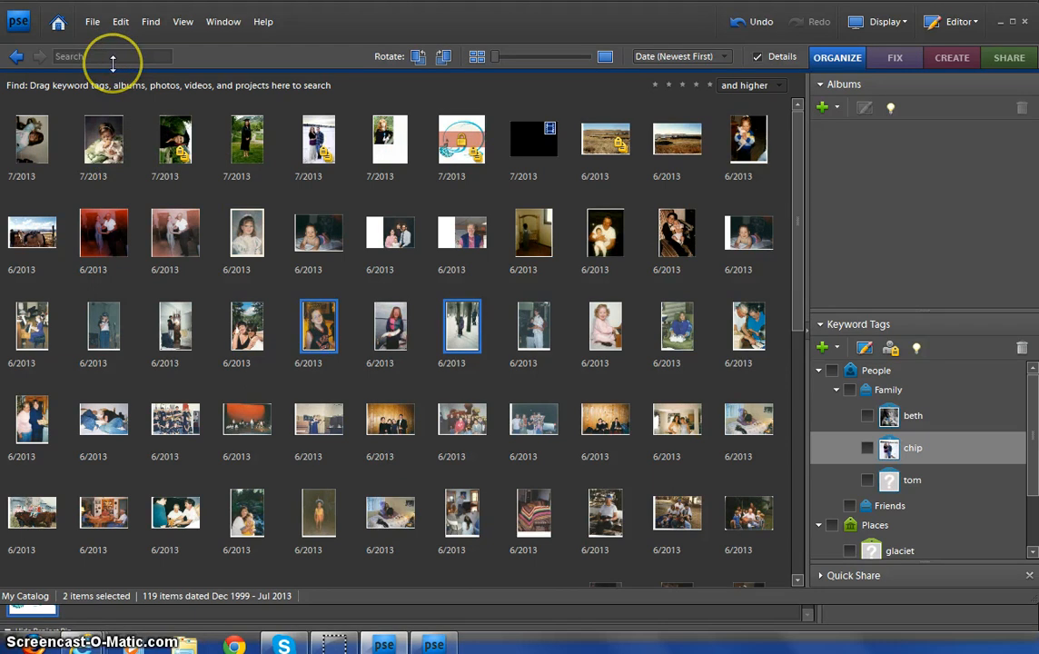
click(906, 58)
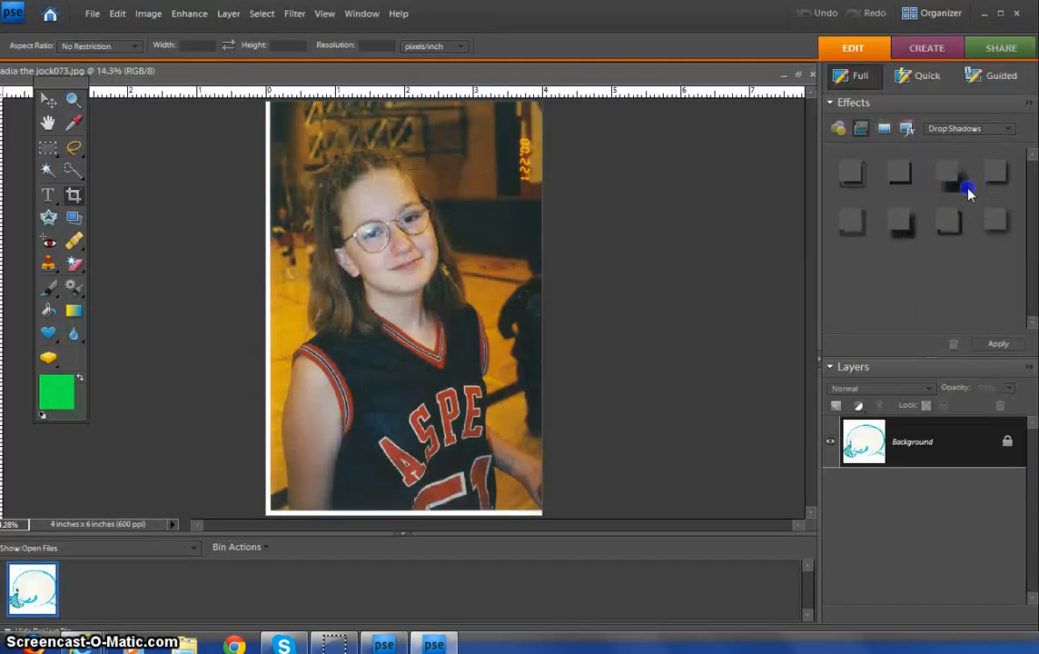
right_click(60, 173)
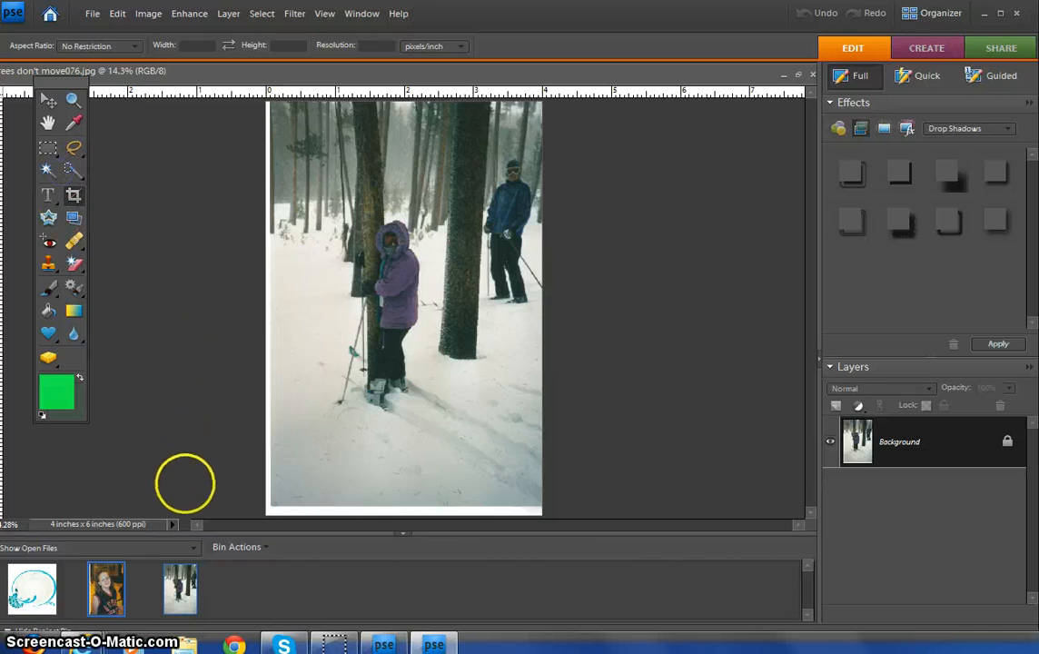
click(185, 484)
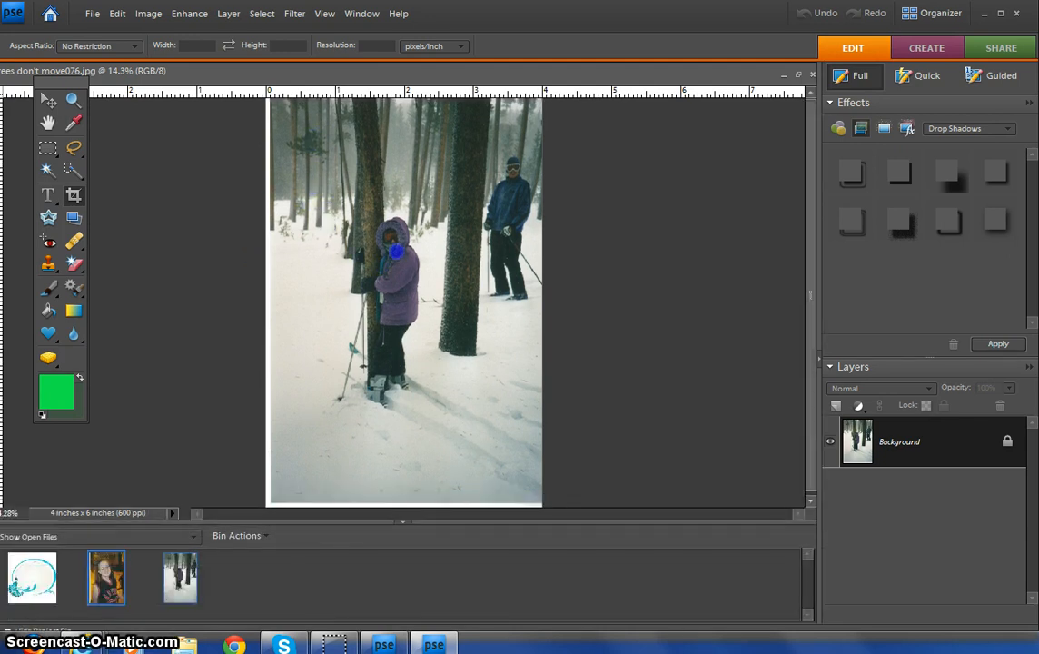
Step: Hide and restore the Palette Bin, and switch to the Organizer and back to the Editor
key(Tab)
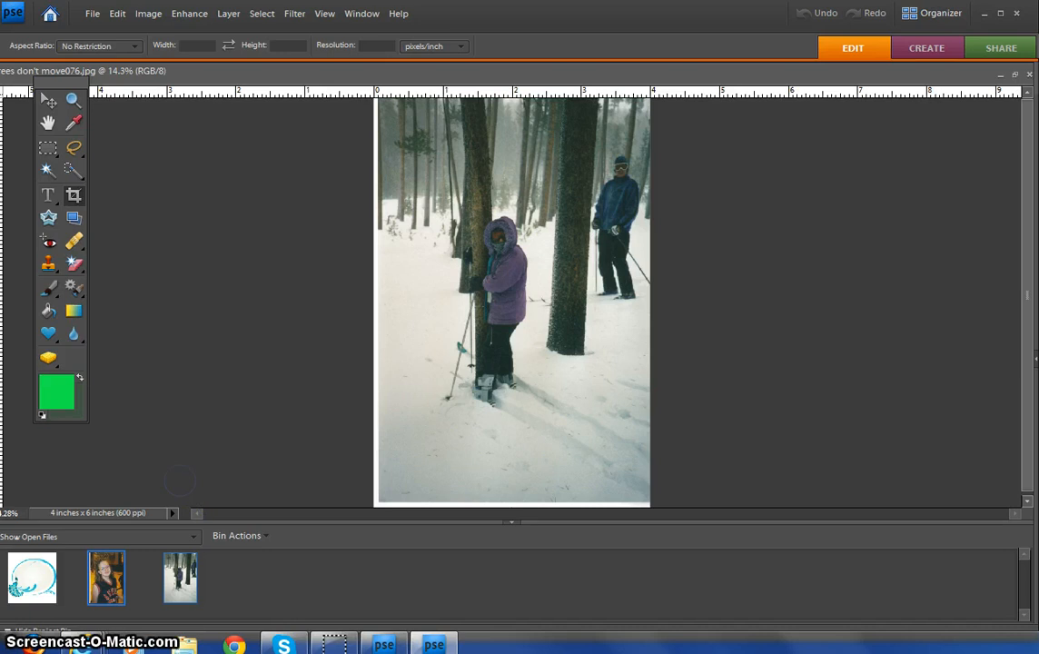
key(Tab)
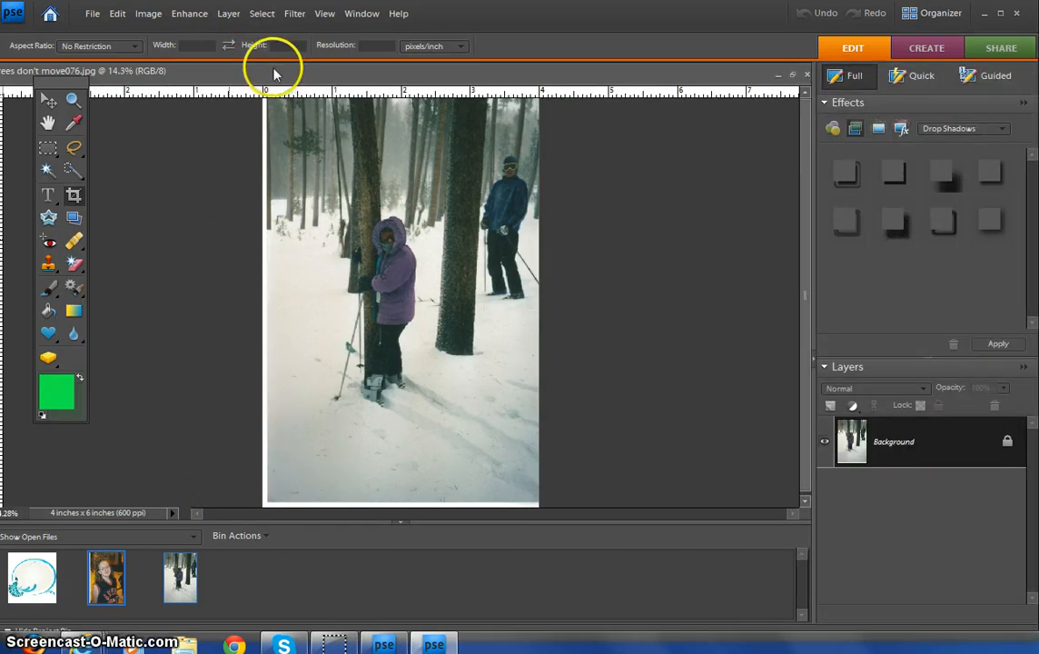
click(276, 60)
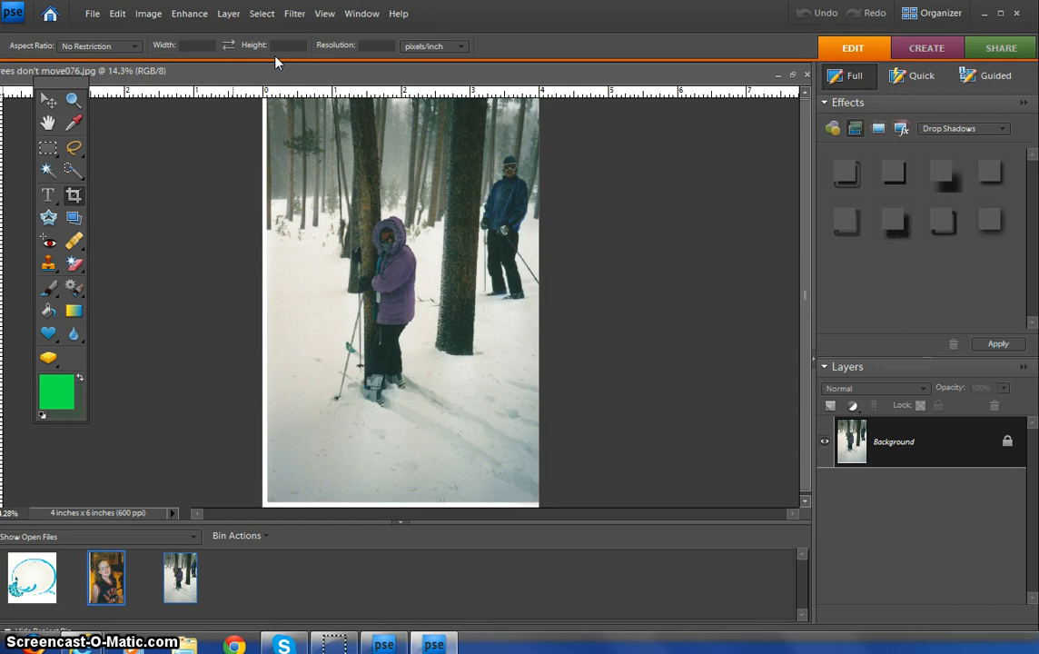
key(alt+Tab)
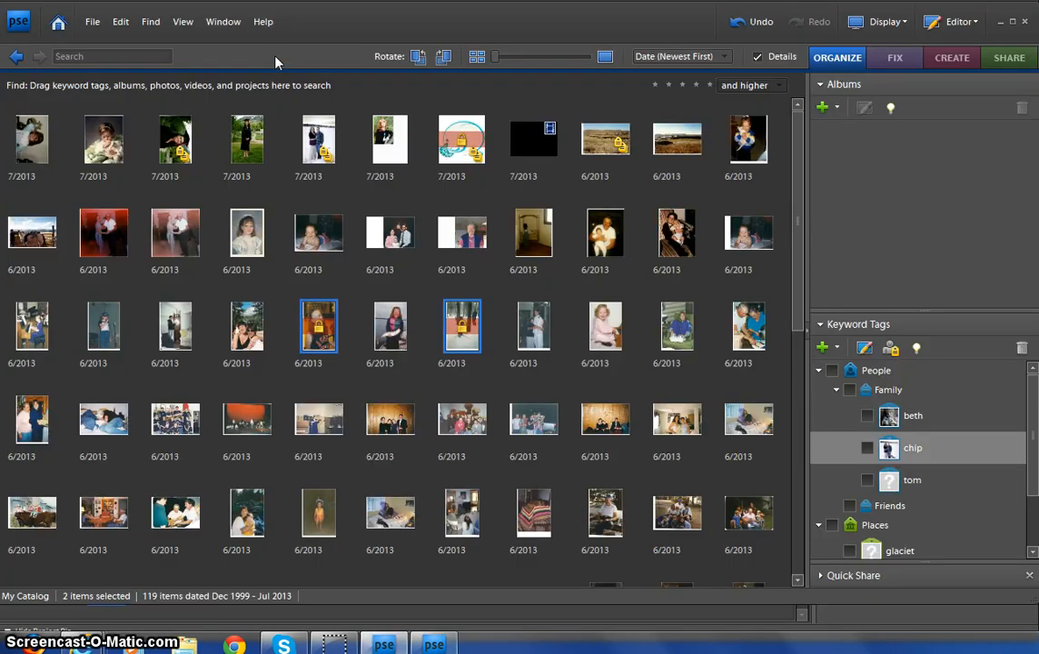
key(alt+Tab)
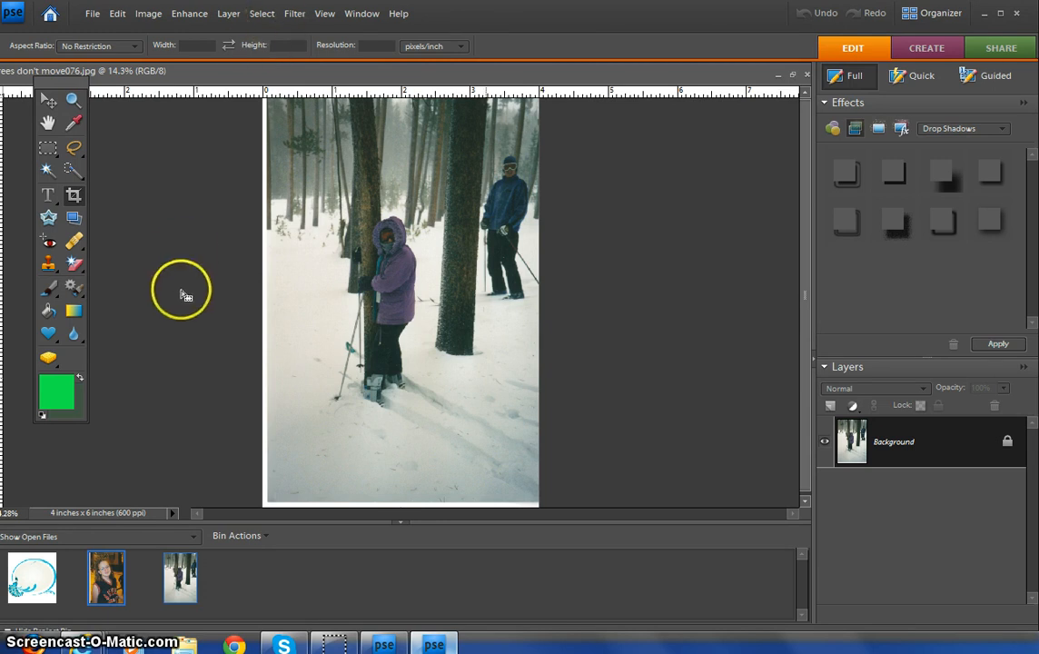
Step: Feather the inverted selection around the family group with a radius of 10 pixels
click(261, 14)
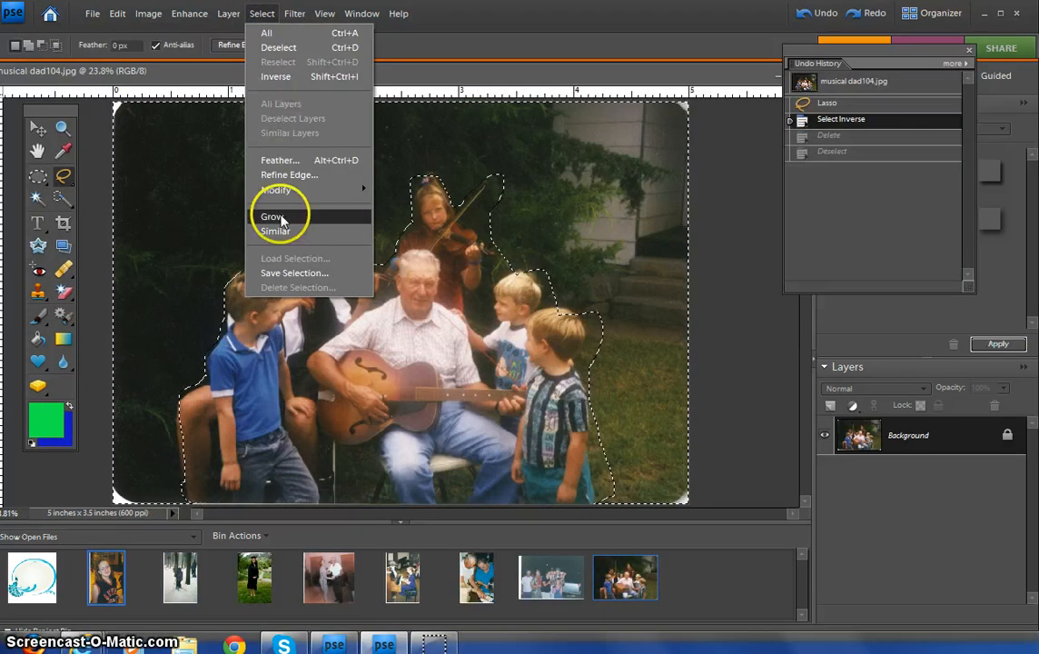
click(274, 160)
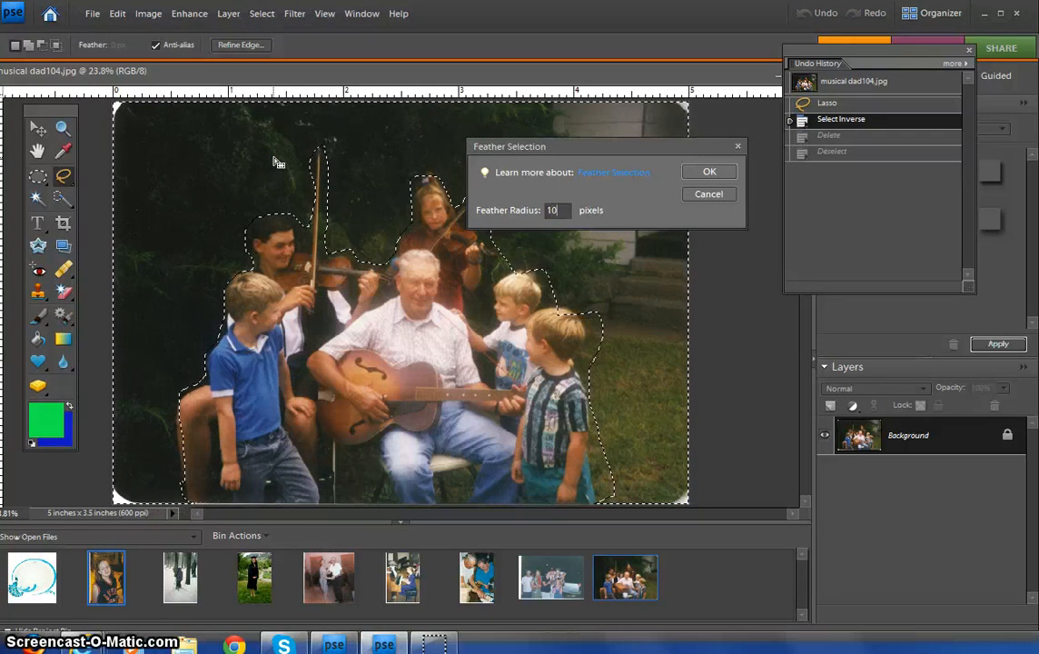
click(708, 171)
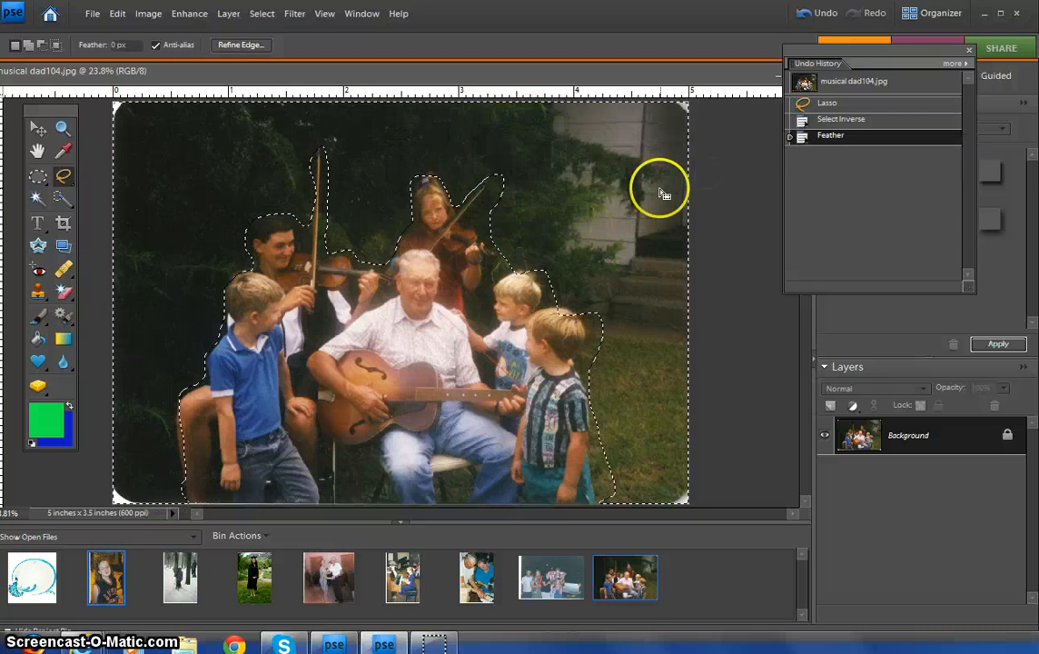
Step: Delete the feathered background around the family group to the blue background color and clear the selection
key(Delete)
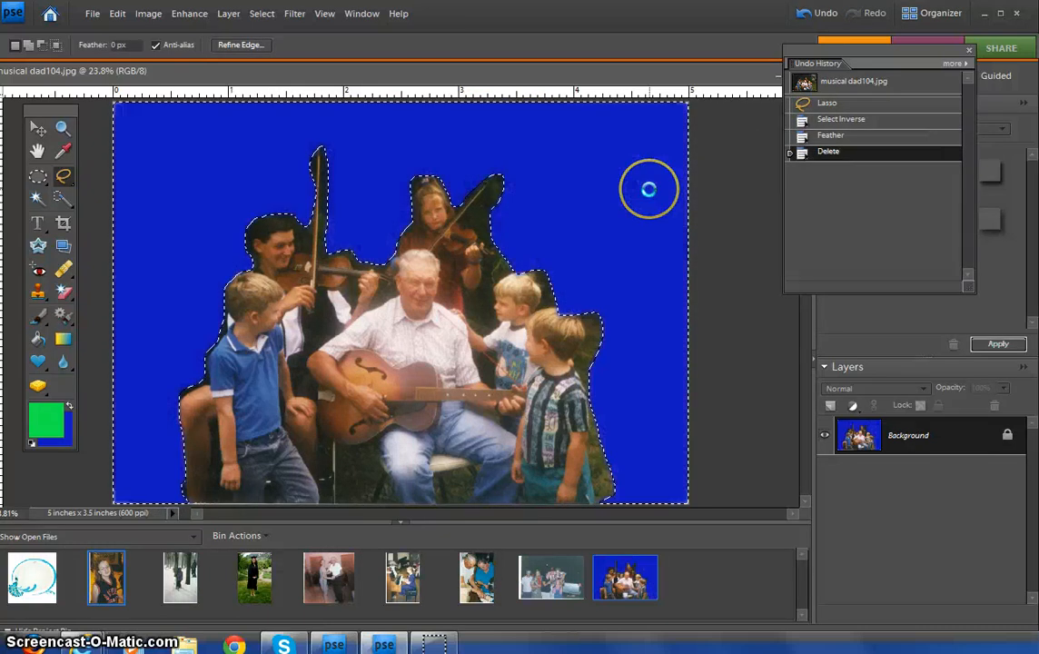
key(ctrl+d)
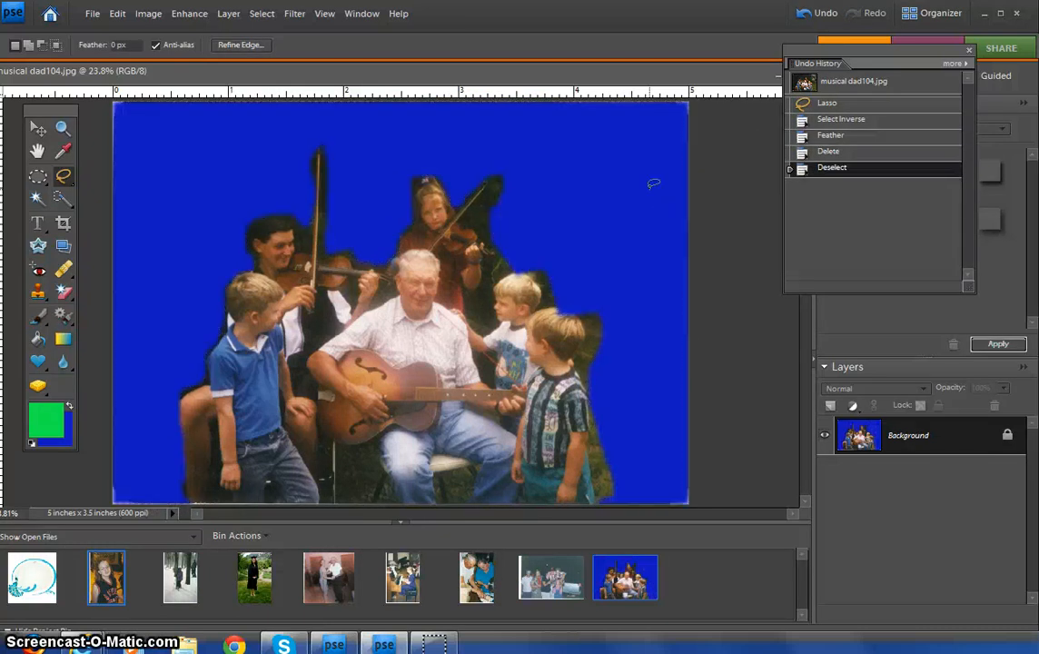
click(627, 266)
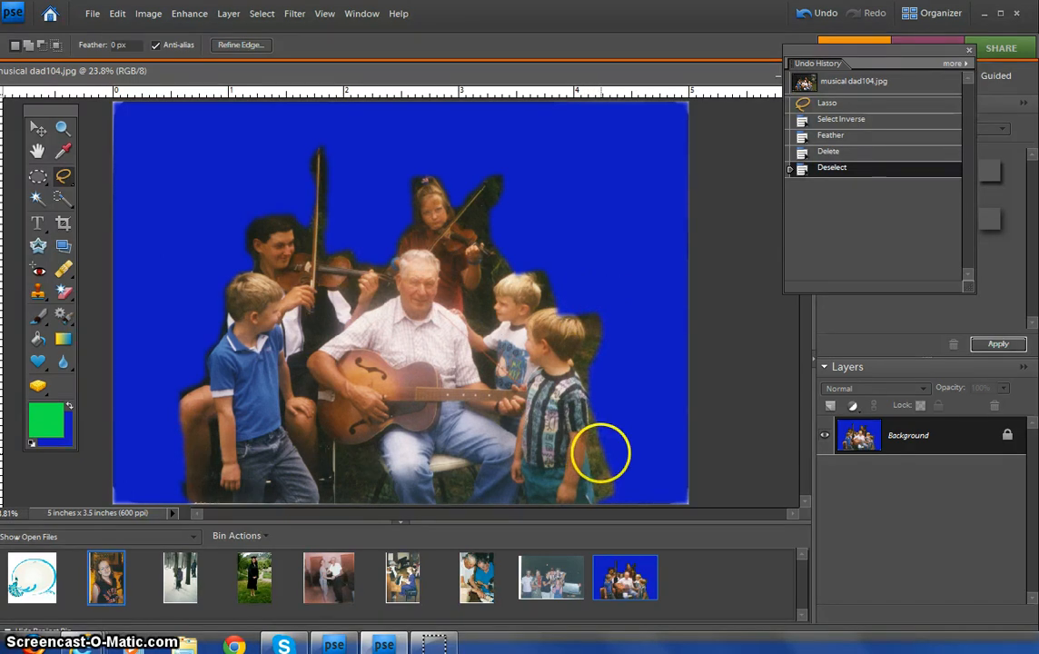
Step: Undo the deselection and background deletion to return to the feathered selection around the family group
key(ctrl+a)
key(ctrl+z)
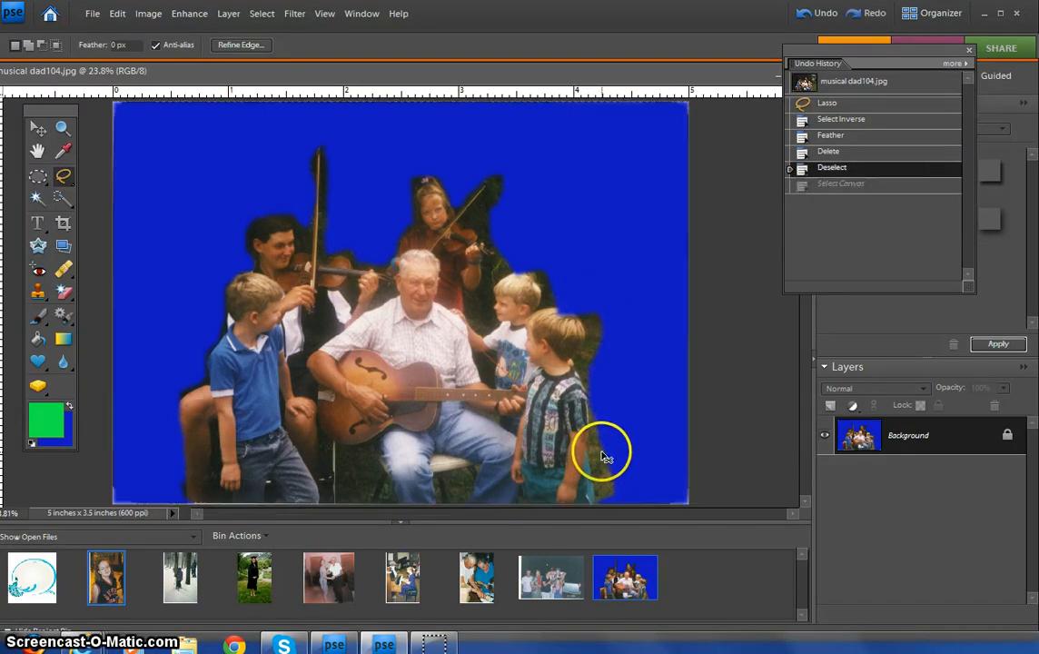
key(ctrl+z)
key(ctrl+d)
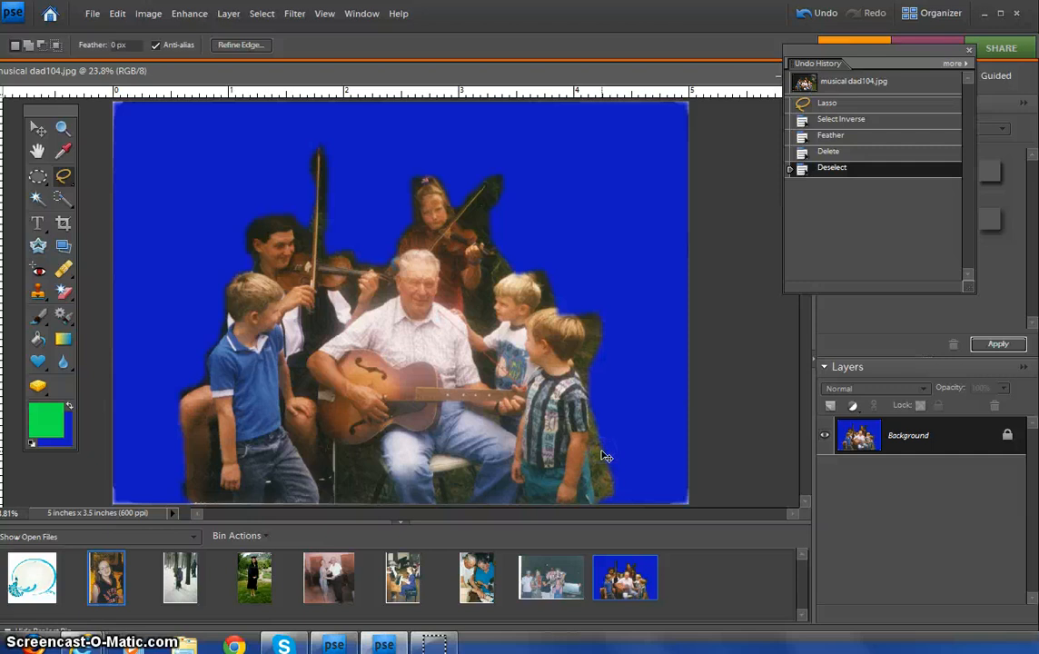
key(ctrl+z)
key(ctrl+z)
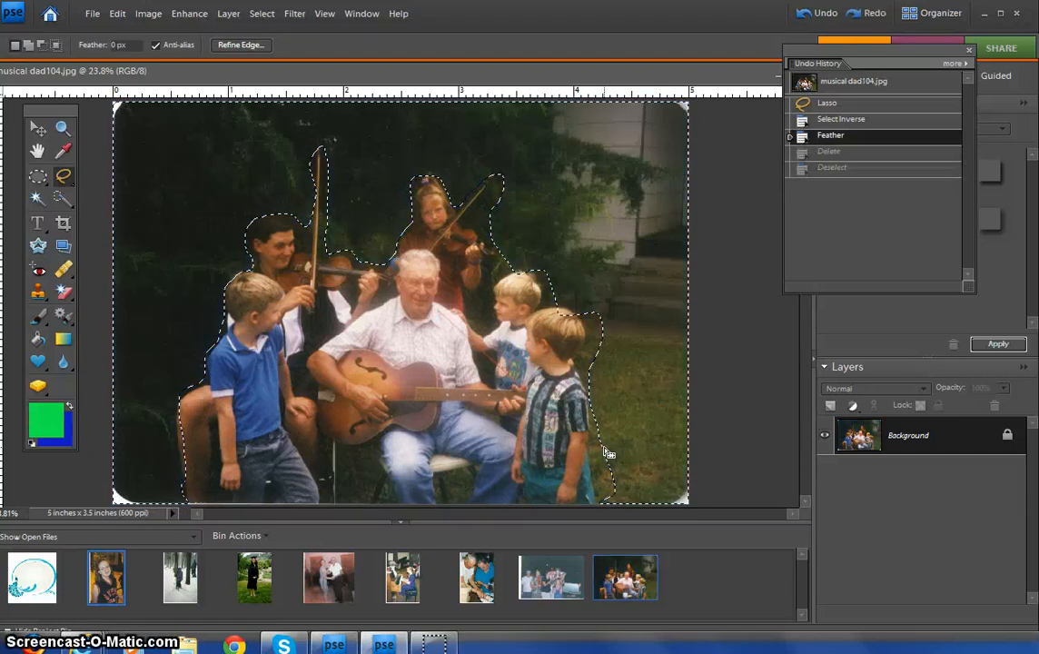
Step: Feather the background selection again with a radius of 35 pixels, and delete the selected background, leaving nothing selected
click(262, 13)
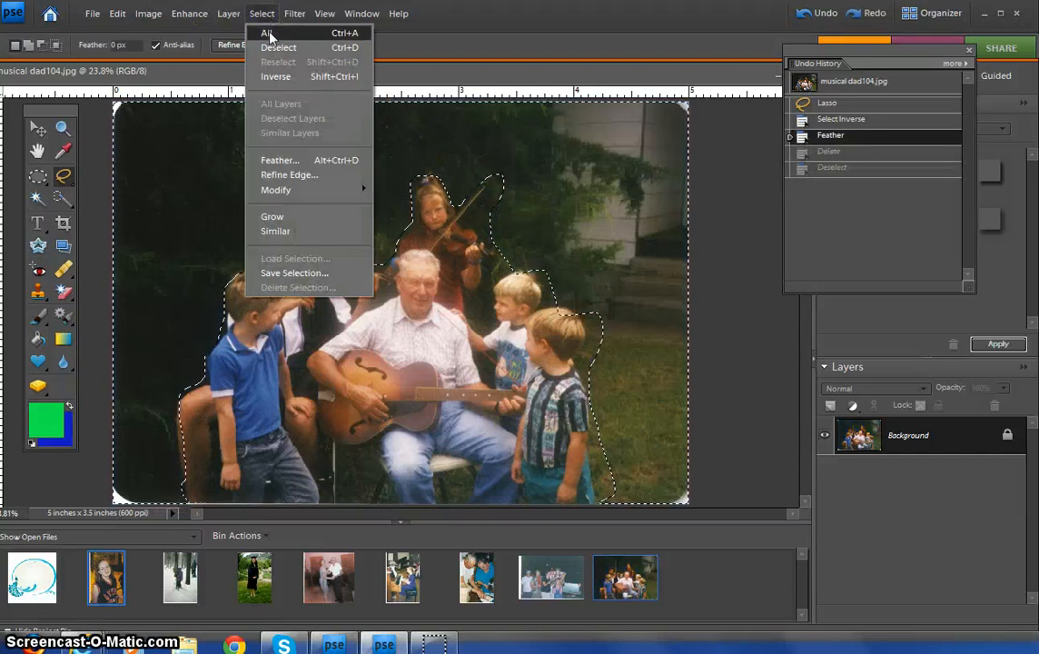
click(278, 159)
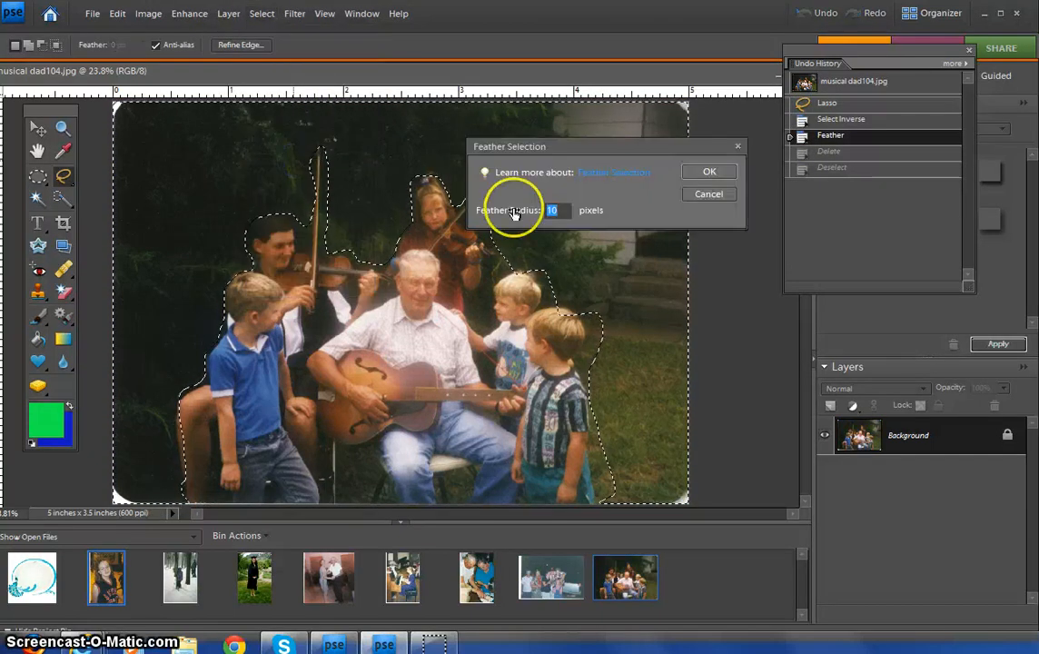
text(35)
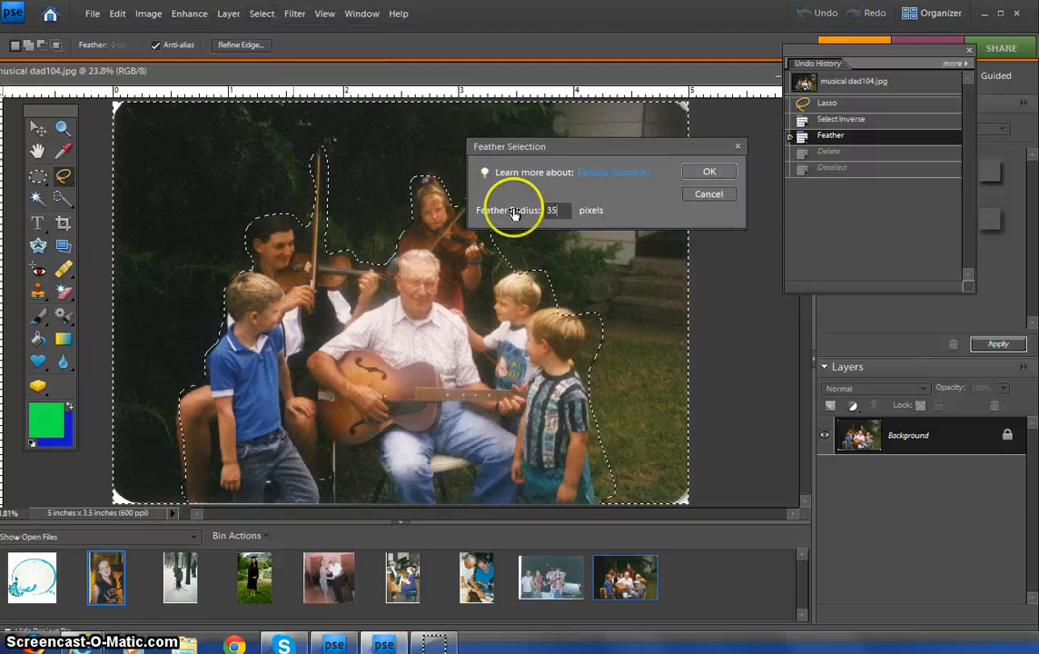
click(724, 168)
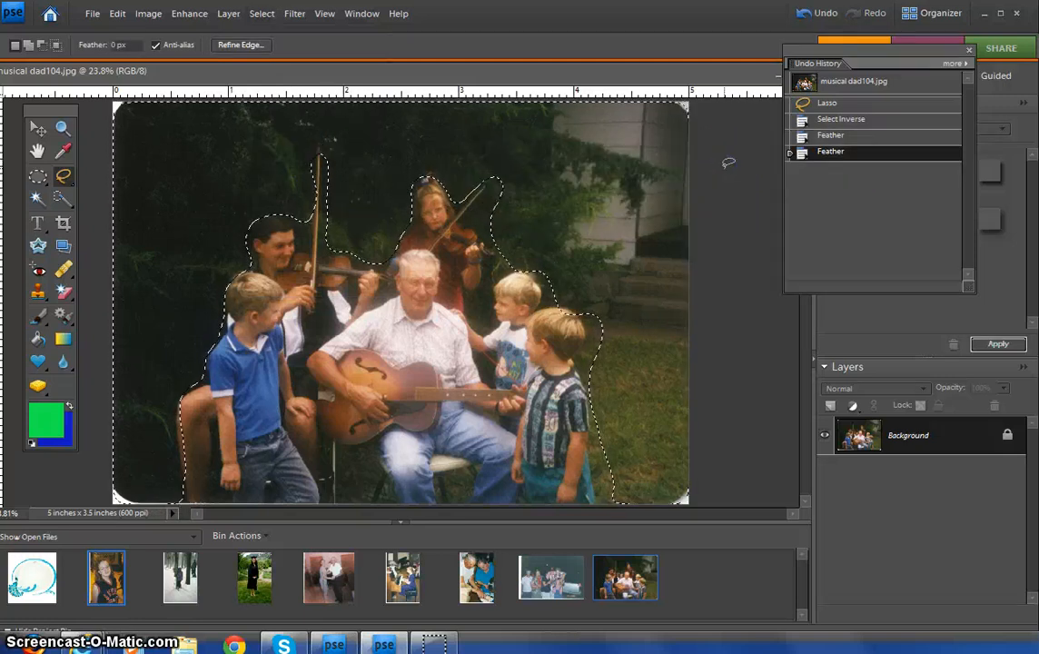
key(Delete)
click(727, 168)
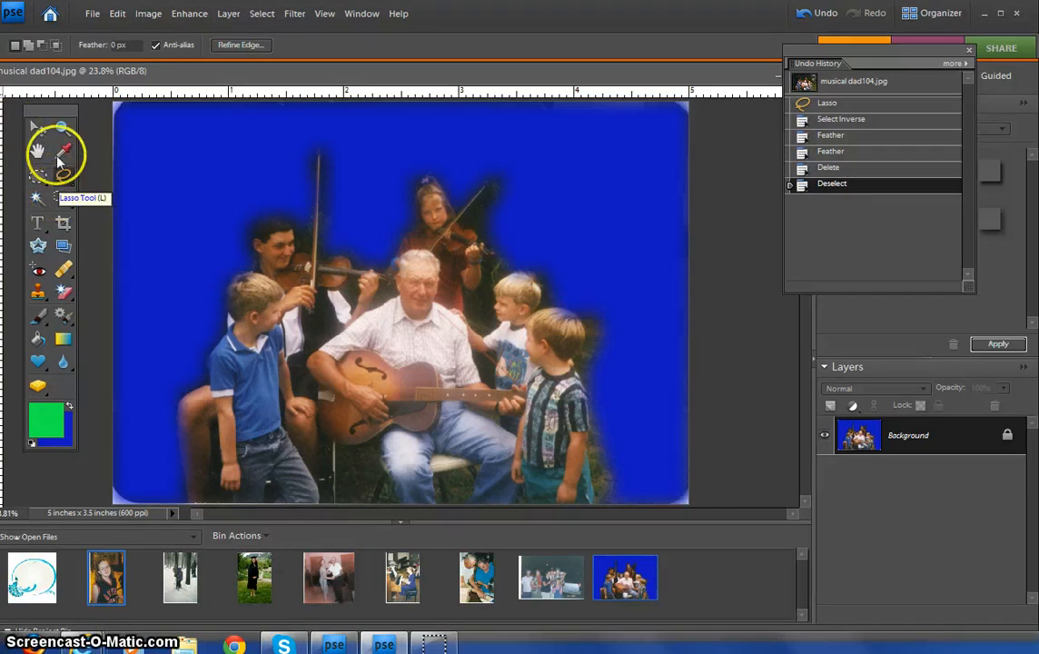
Step: Activate the Magic Wand, Elliptical Marquee and Lasso tools in turn to show the selection tools
click(34, 200)
click(33, 199)
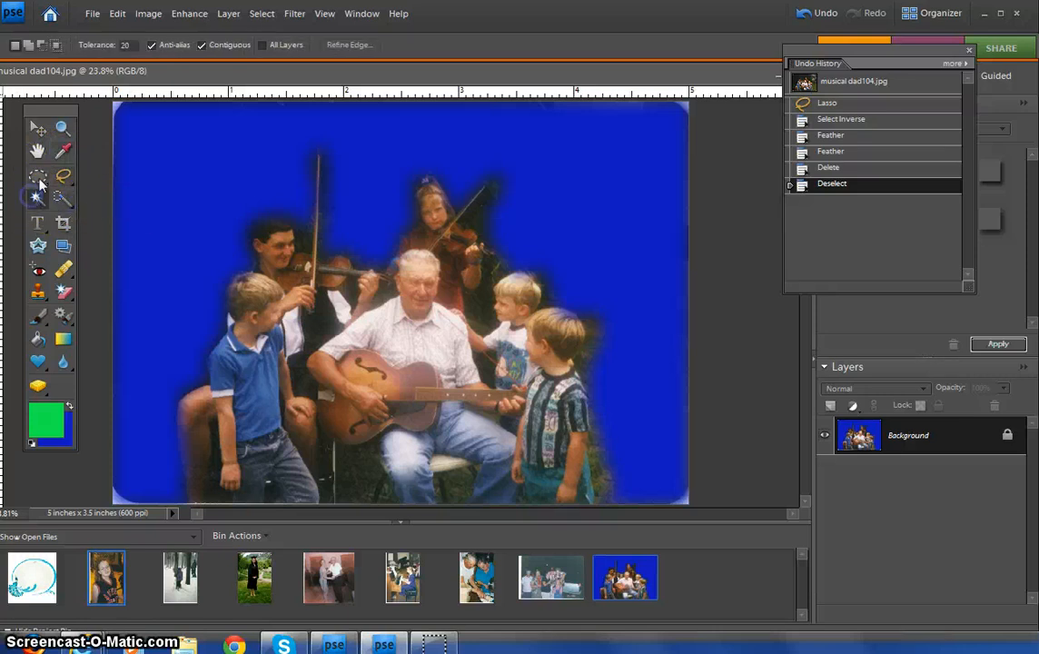
click(38, 179)
click(67, 180)
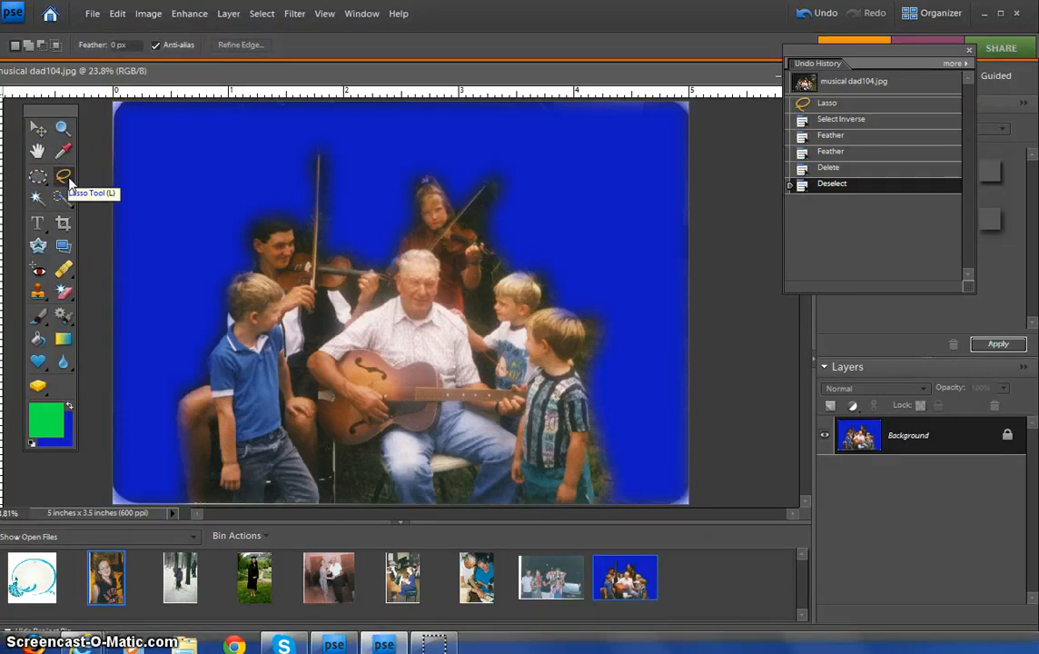